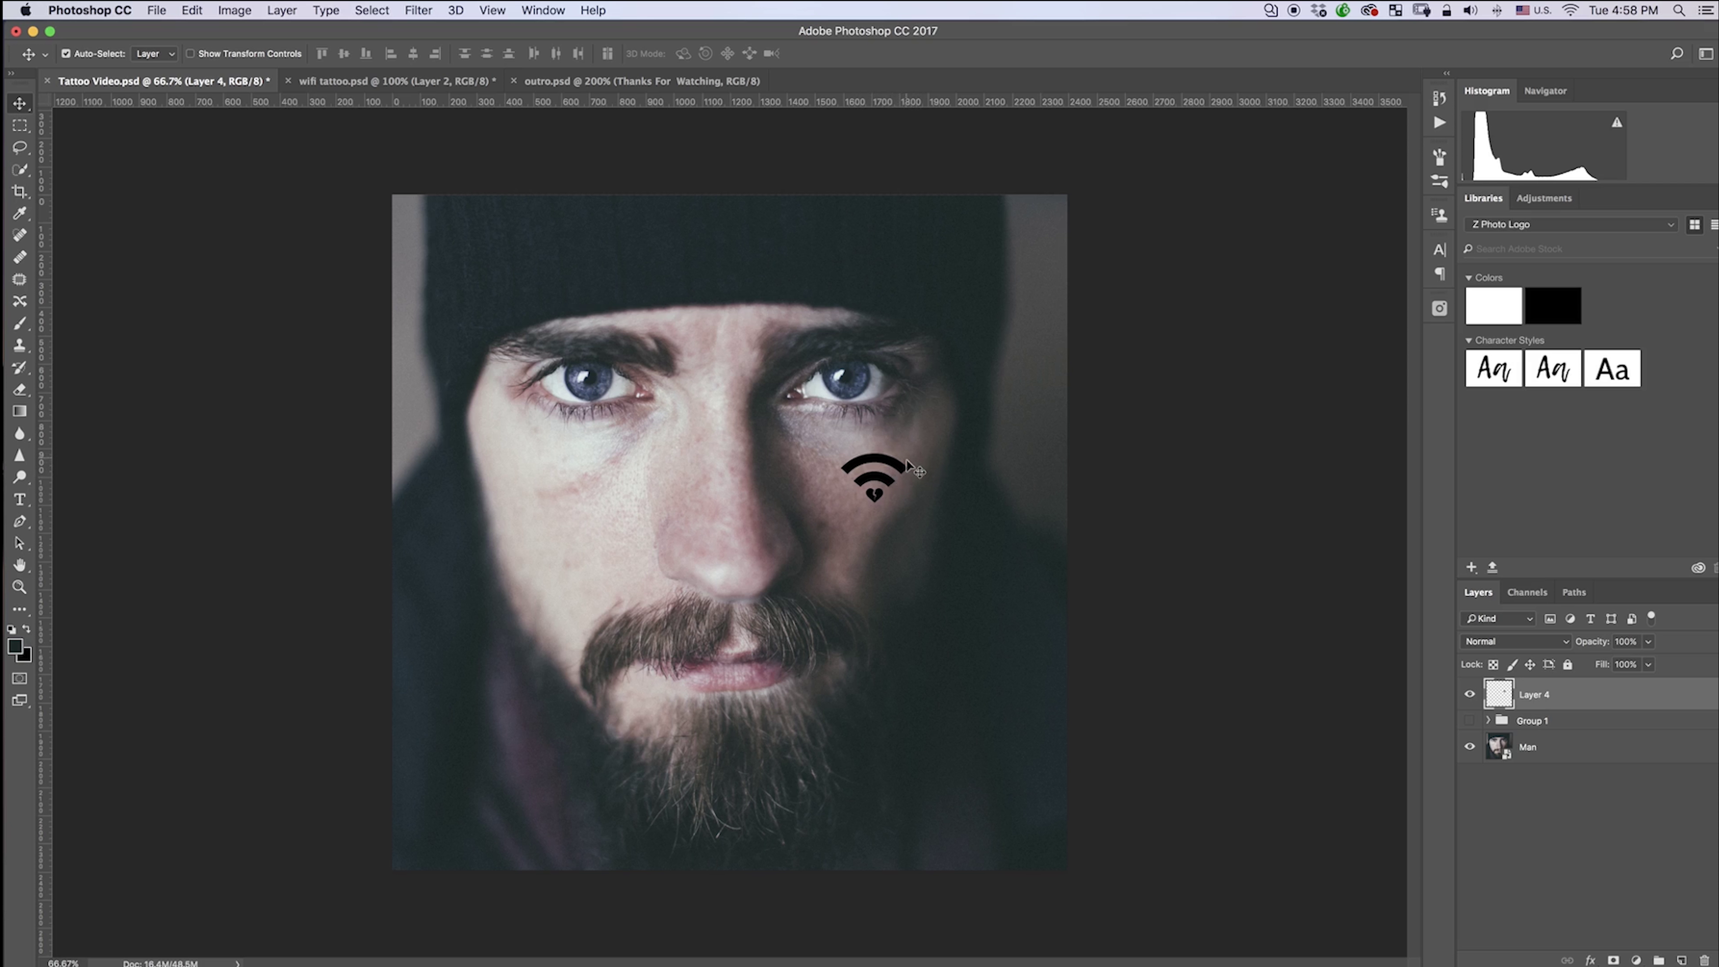
- Reposition the wifi tattoo on the cheek beneath the eye
{"action": "key", "text": "shift+Left"}
{"action": "key", "text": "shift+Left"}
{"action": "key", "text": "shift+Left"}
{"action": "key", "text": "shift+Left"}
{"action": "key", "text": "shift+Left"}
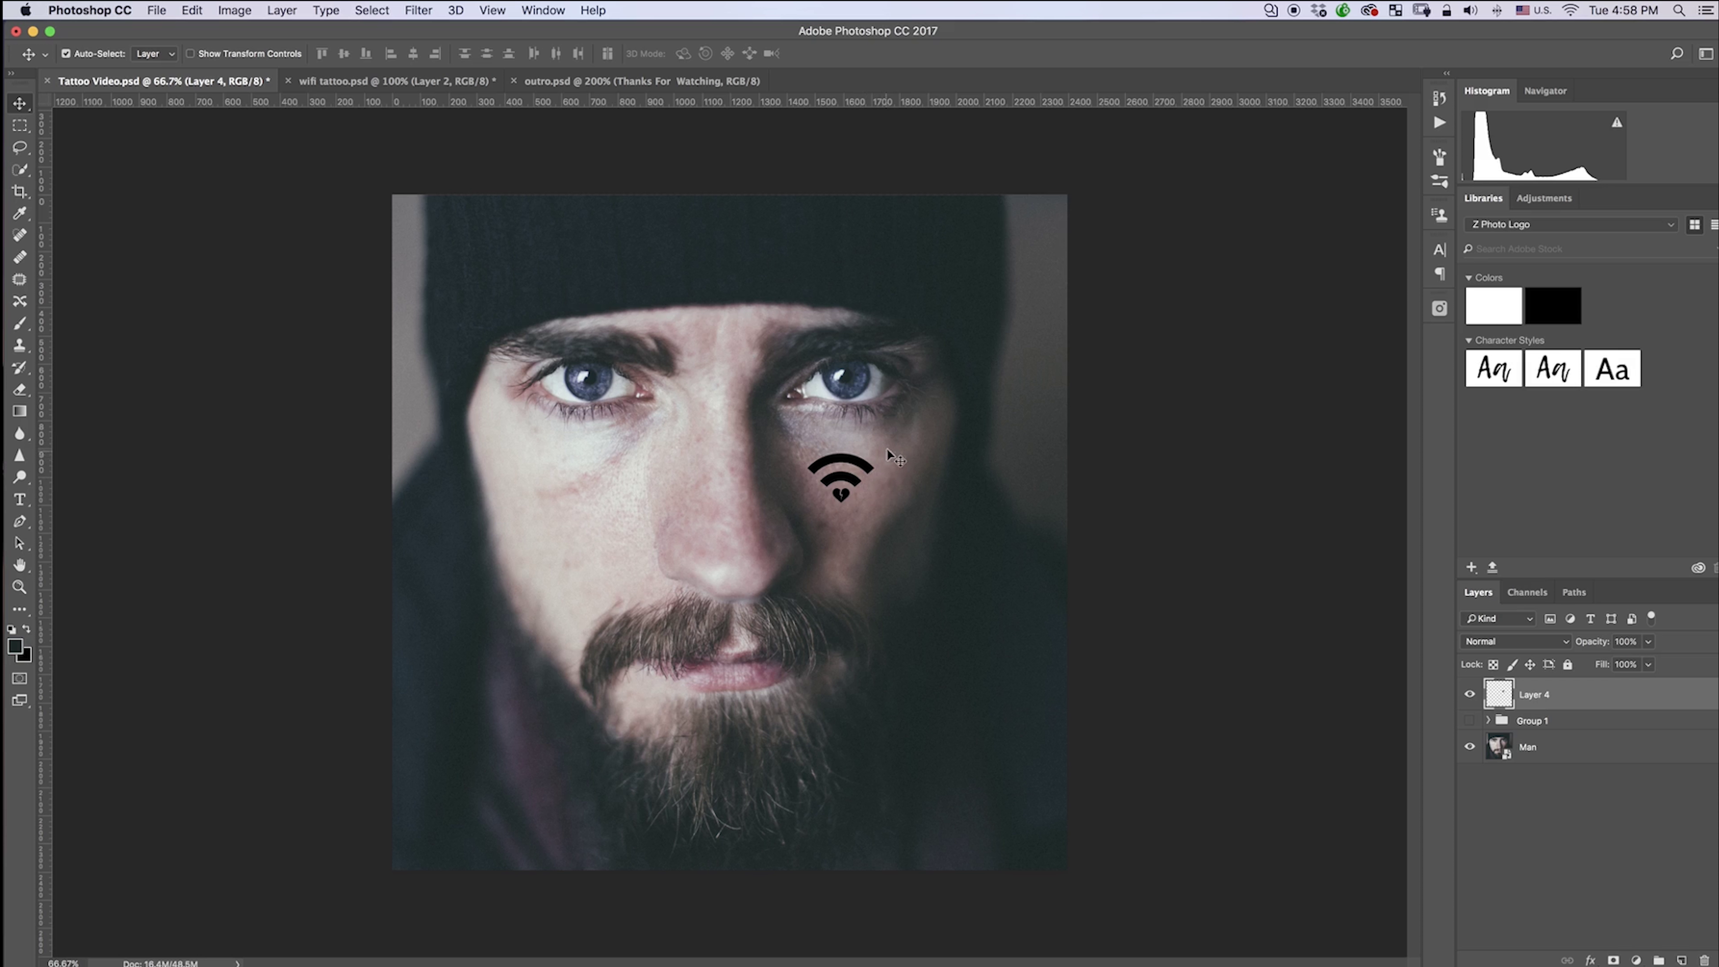
{"action": "left_click_drag", "start_coordinate": [865, 475], "coordinate": [878, 460]}
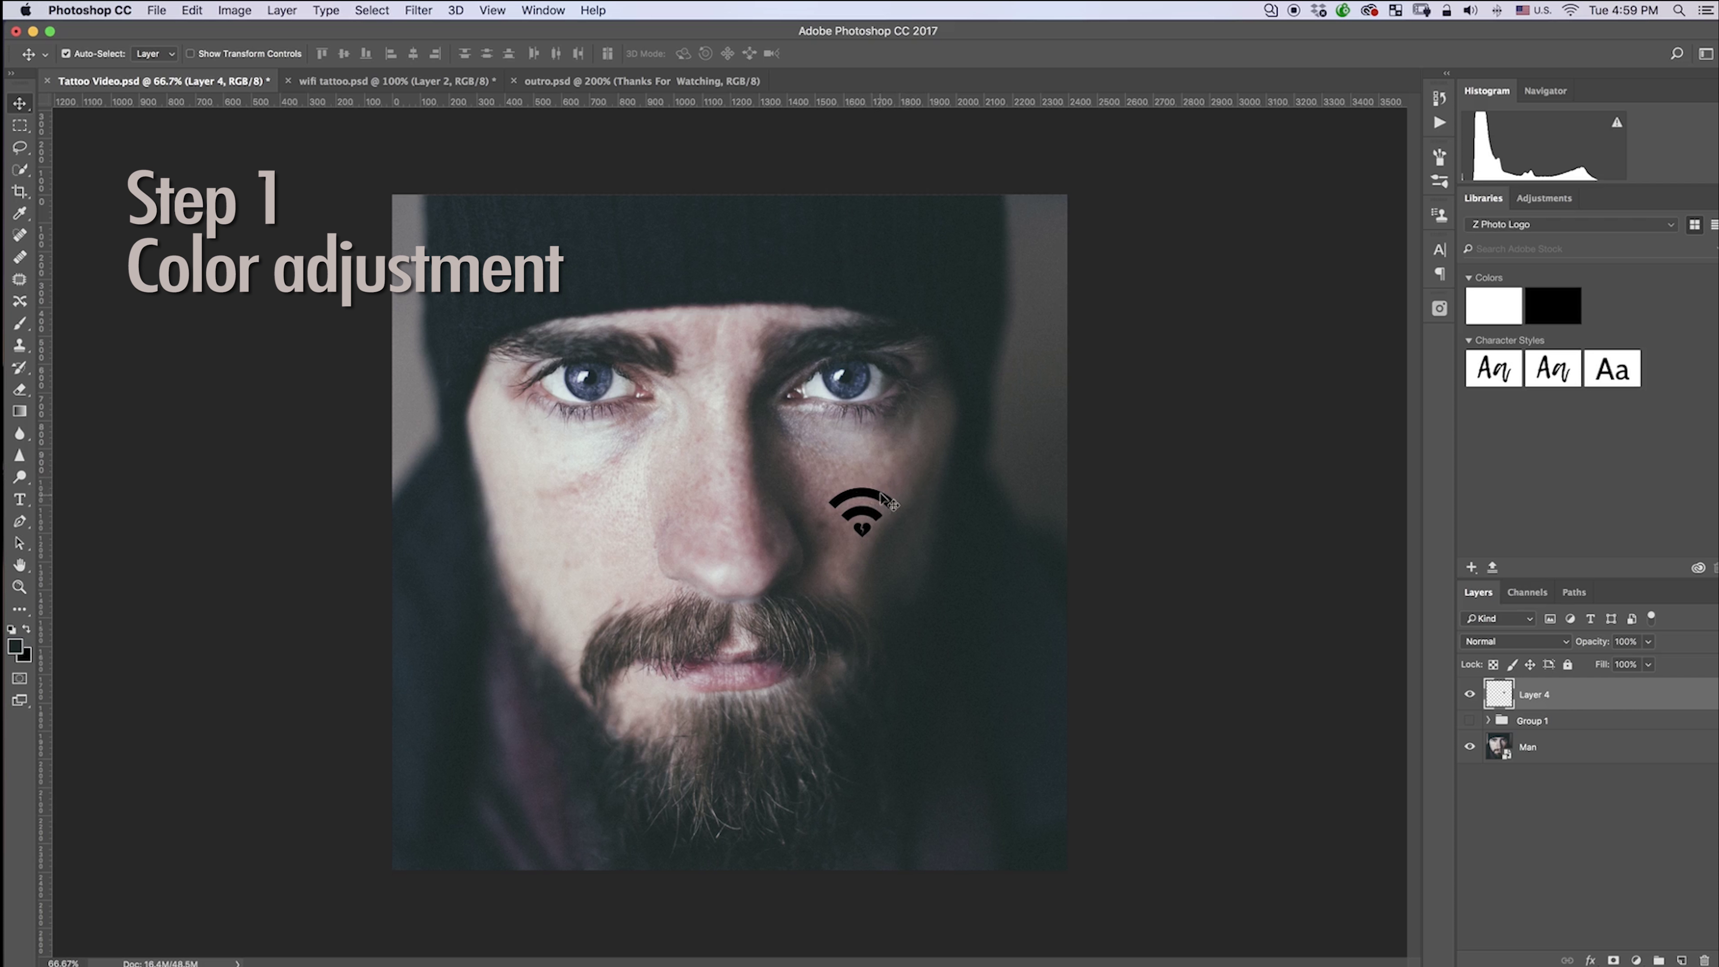
{"action": "left_click_drag", "start_coordinate": [878, 493], "coordinate": [876, 480]}
{"action": "key", "text": "super+z"}
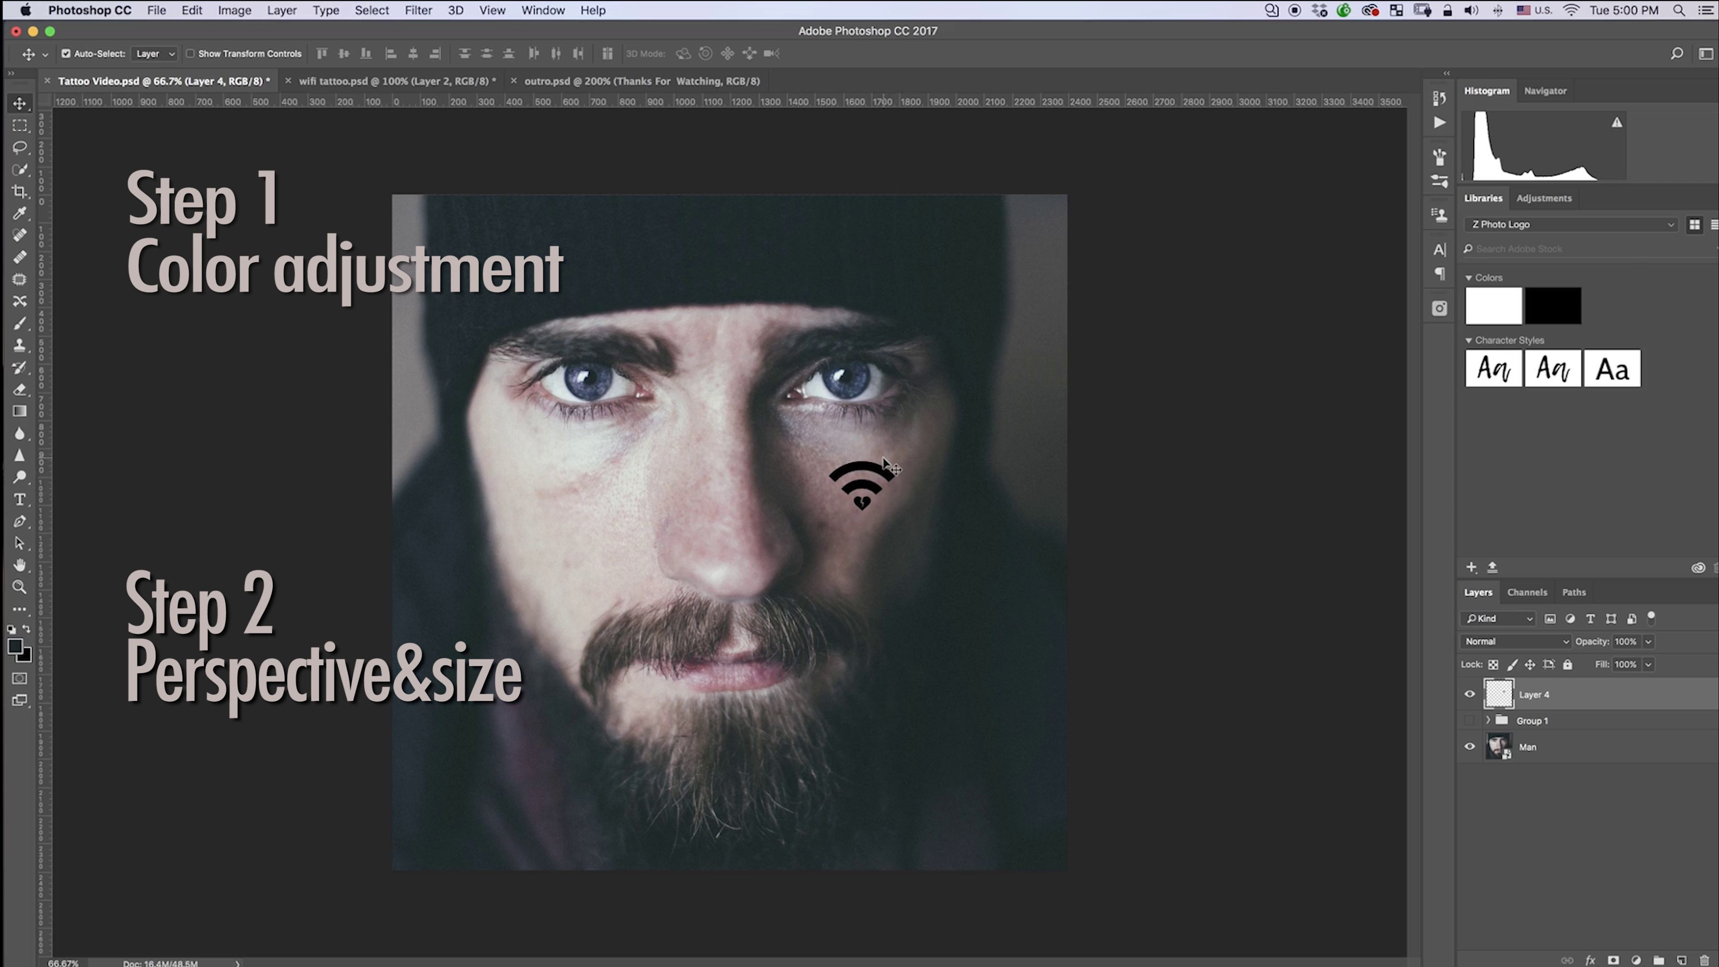
- Try reshaping the wifi tattoo with Free Transform and undo the change
{"action": "key", "text": "ctrl+t"}
{"action": "mouse_move", "coordinate": [895, 511]}
{"action": "left_mouse_down"}
{"action": "mouse_move", "coordinate": [971, 639]}
{"action": "mouse_move", "coordinate": [871, 526]}
{"action": "left_mouse_up"}
{"action": "key", "text": "Return"}
{"action": "key", "text": "super+z"}
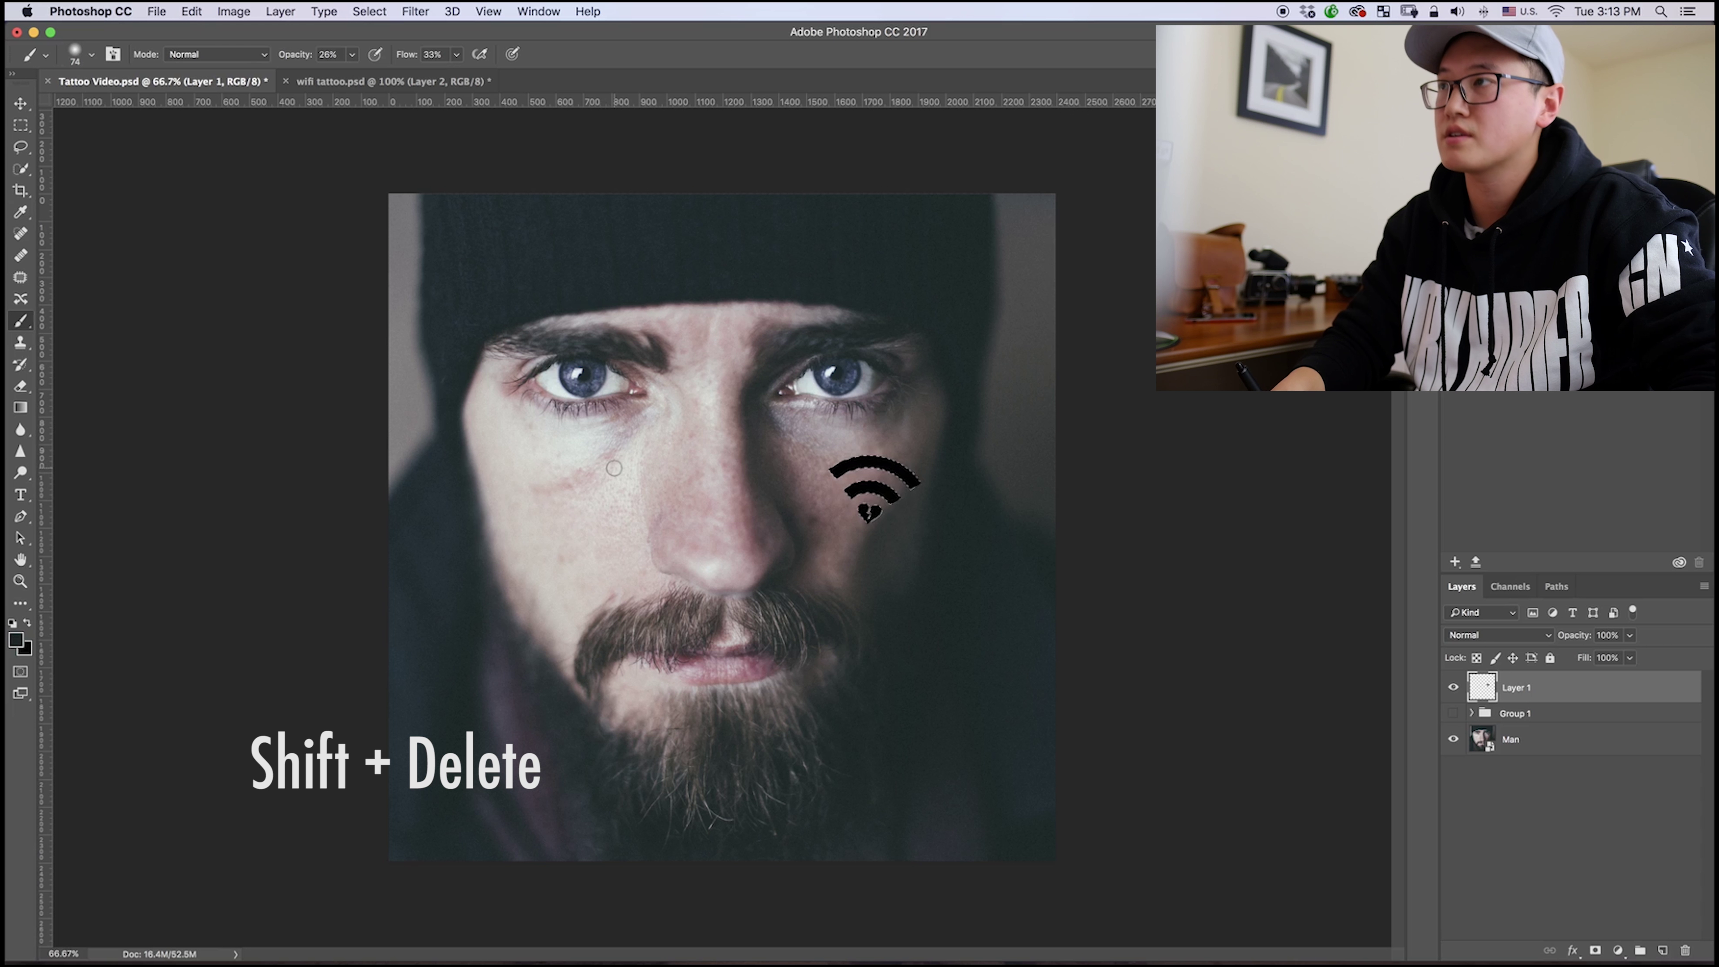
- Fill the selected wifi tattoo with the foreground color in Normal mode at 100% opacity, and deselect it
{"action": "key", "text": "shift+BackSpace"}
{"action": "left_click_drag", "start_coordinate": [923, 339], "coordinate": [929, 316]}
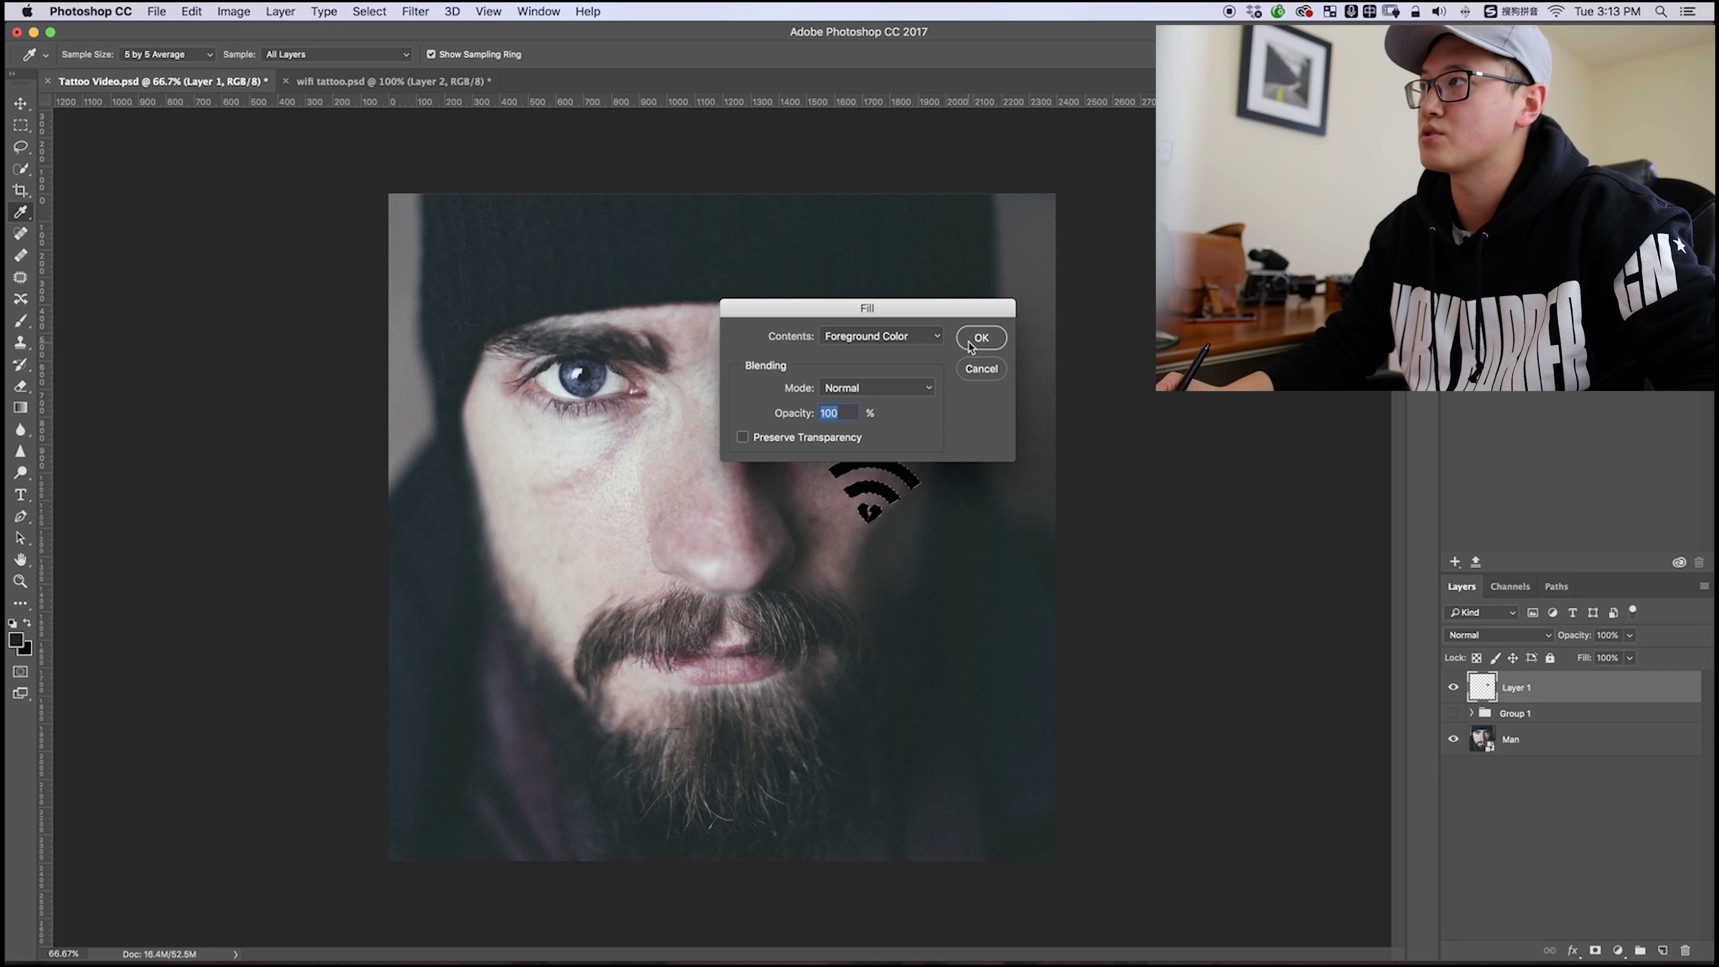
{"action": "left_click", "coordinate": [982, 338]}
{"action": "key", "text": "b"}
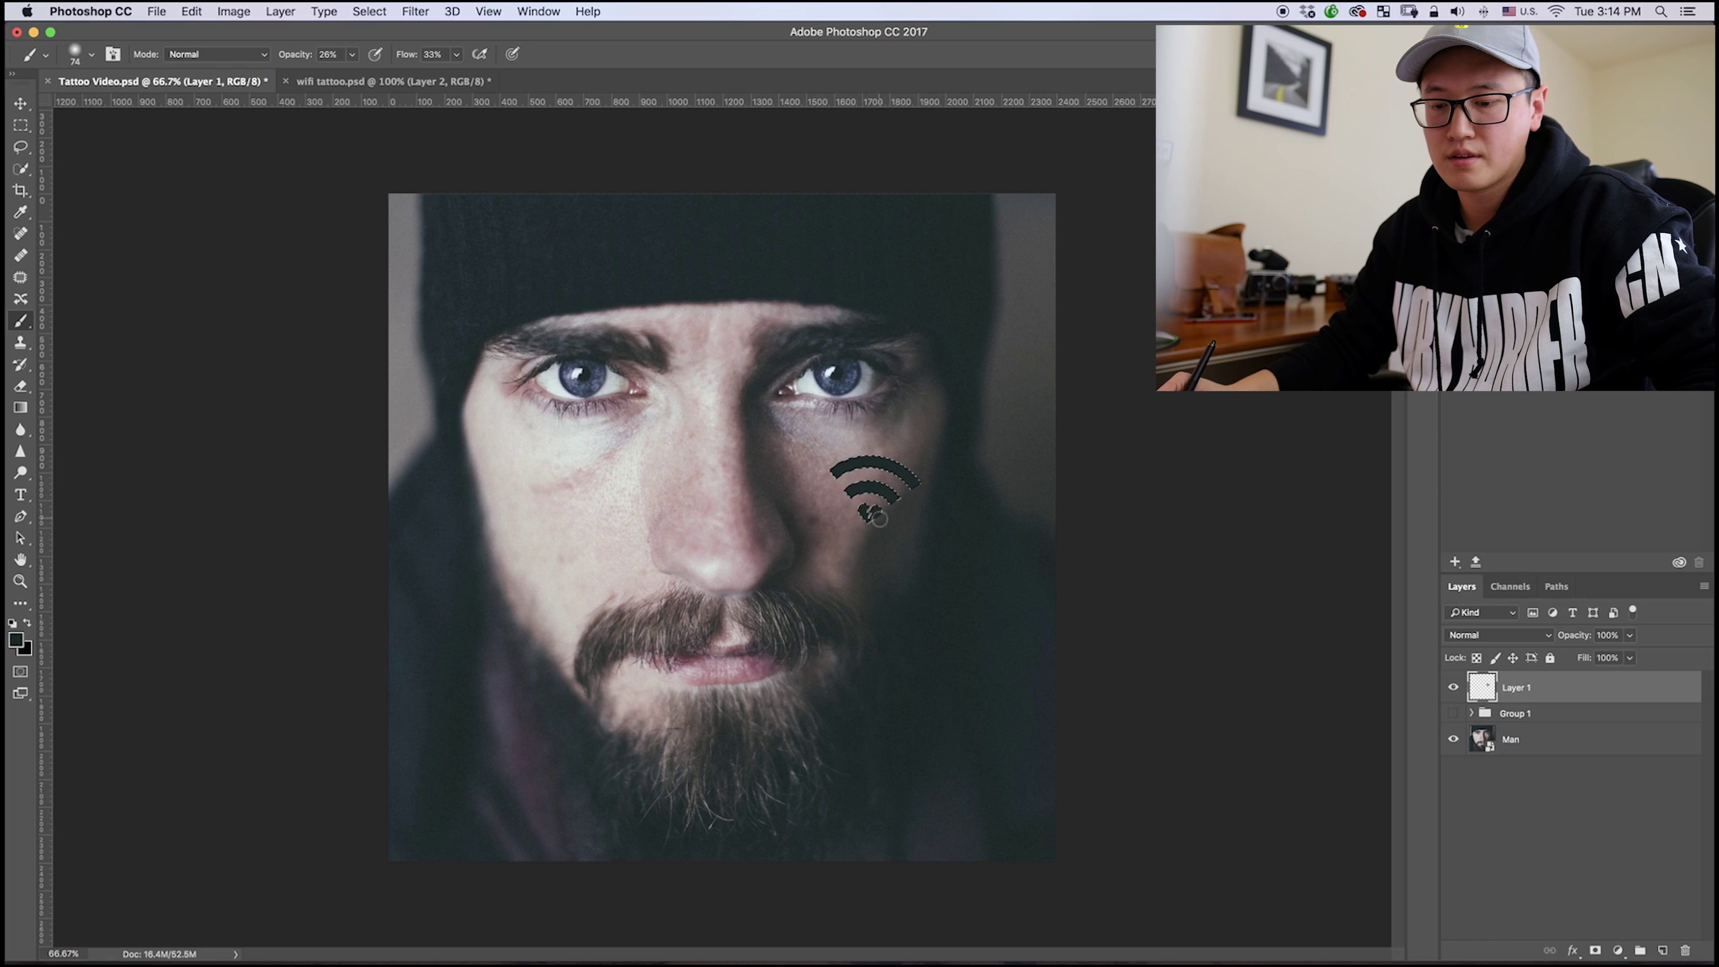
{"action": "key", "text": "super+d"}
{"action": "key", "text": "super+d"}
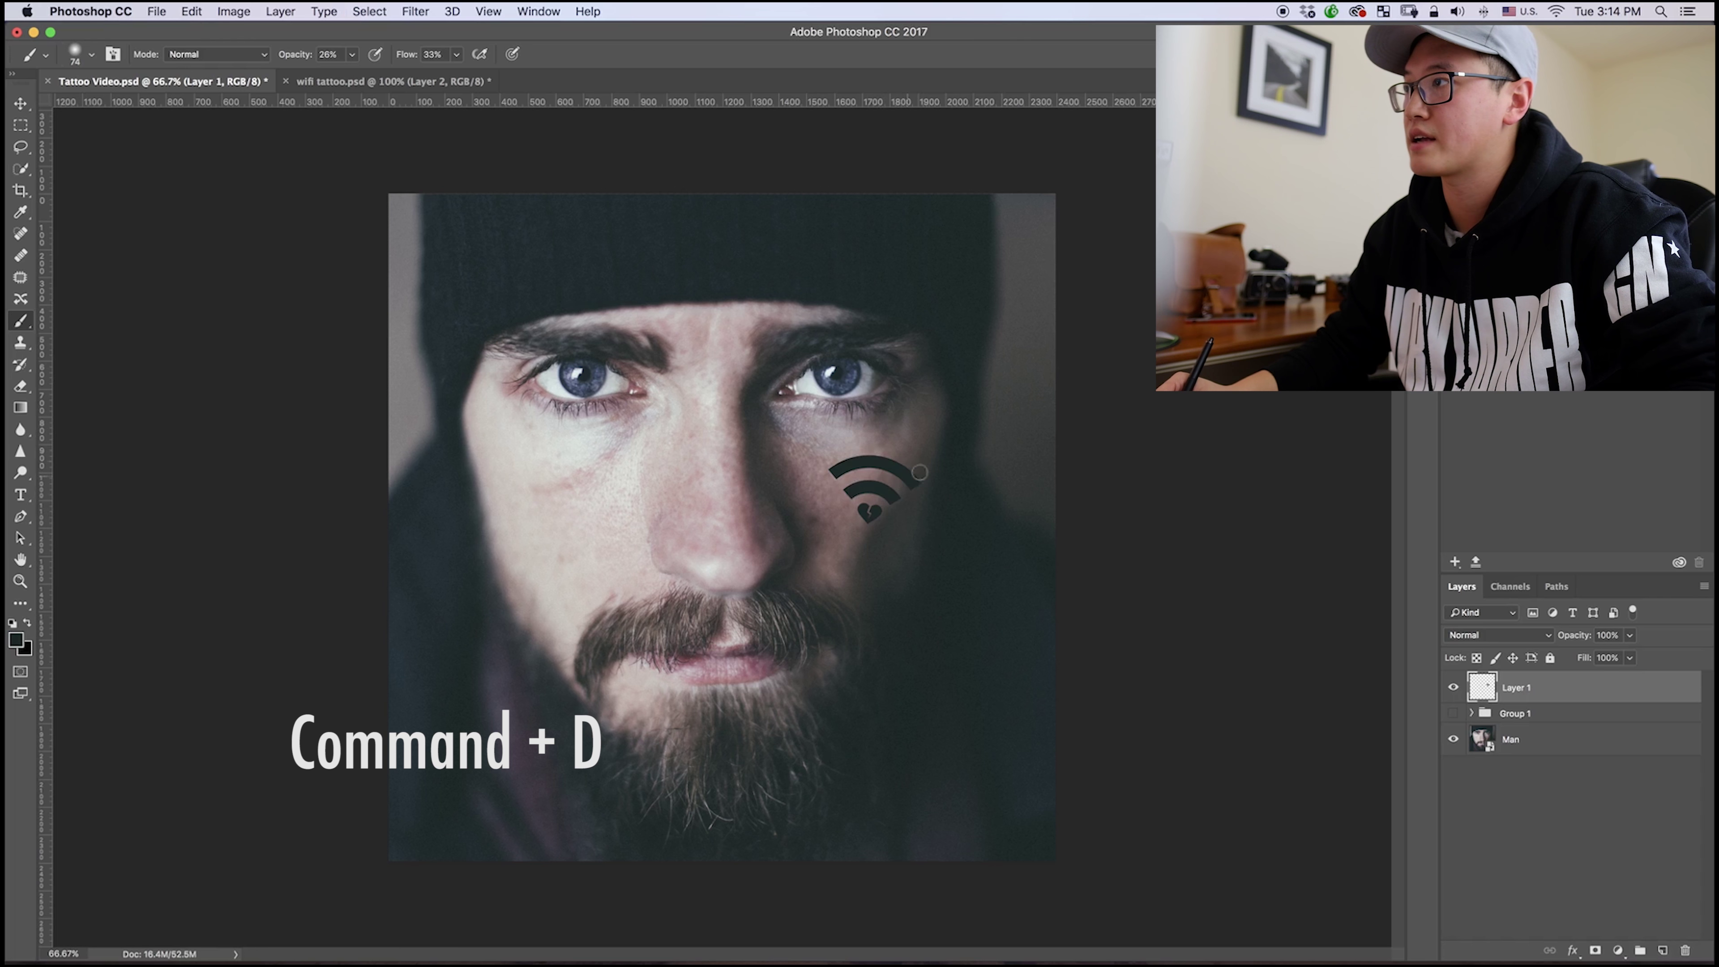
- Adjust the position of the recolored wifi tattoo on the cheek below the eye with the Move tool
{"action": "left_click", "coordinate": [22, 107]}
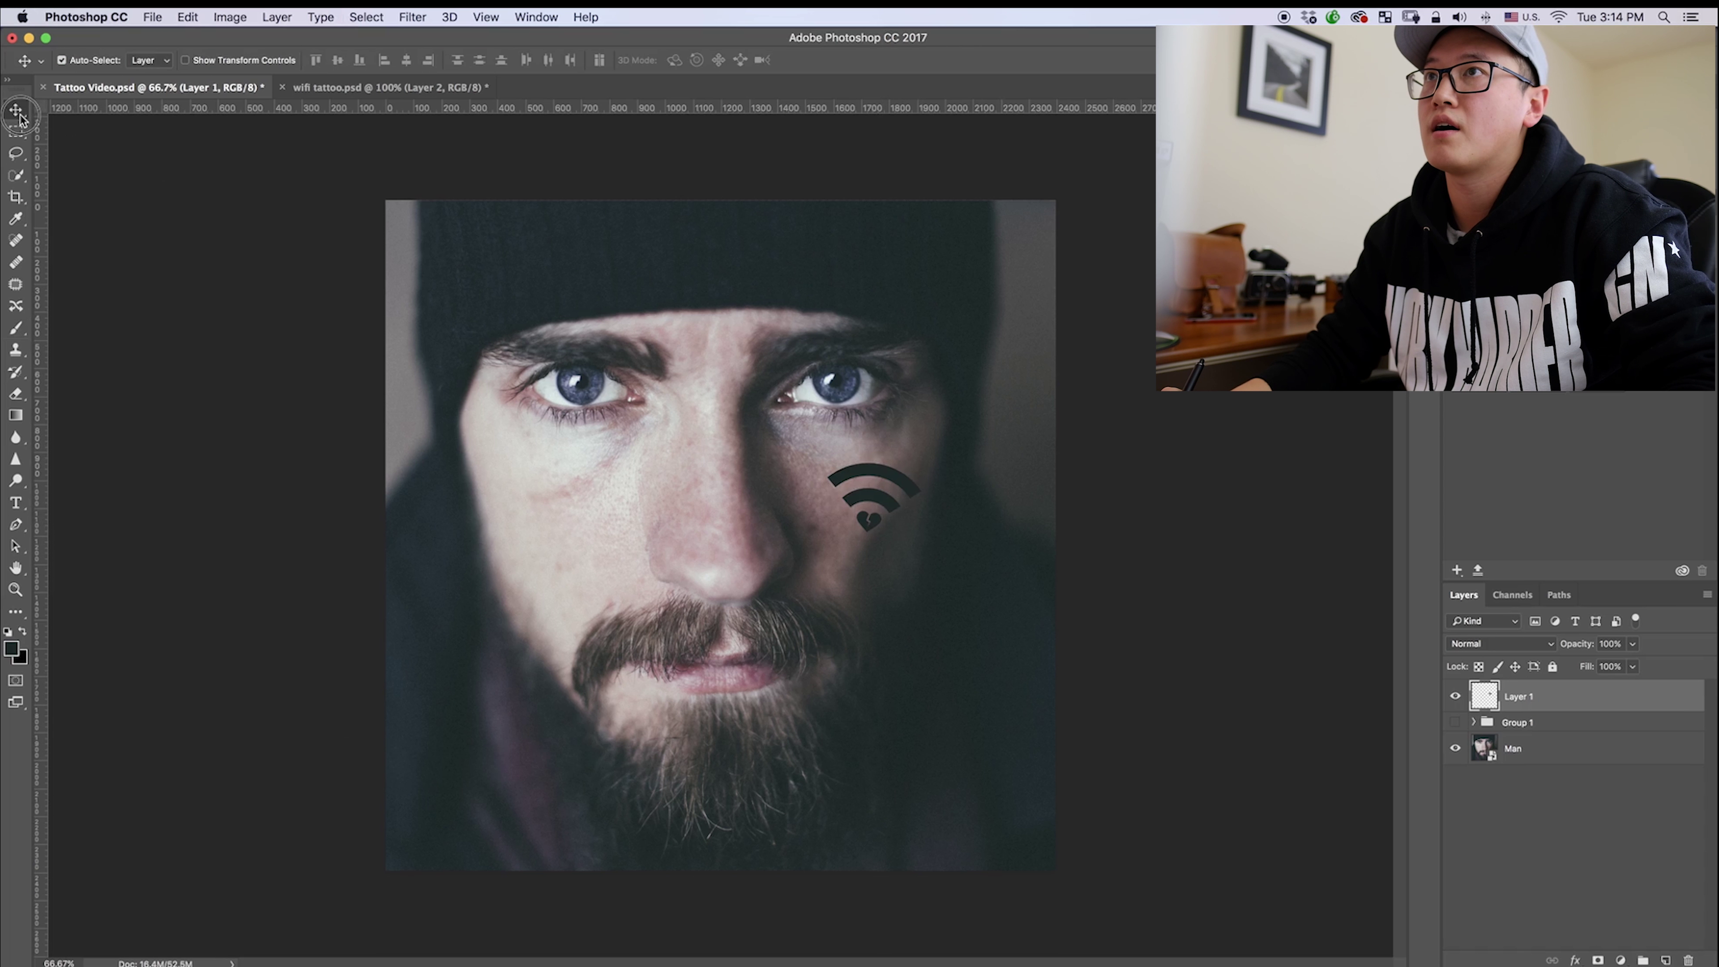
{"action": "left_click", "coordinate": [872, 463]}
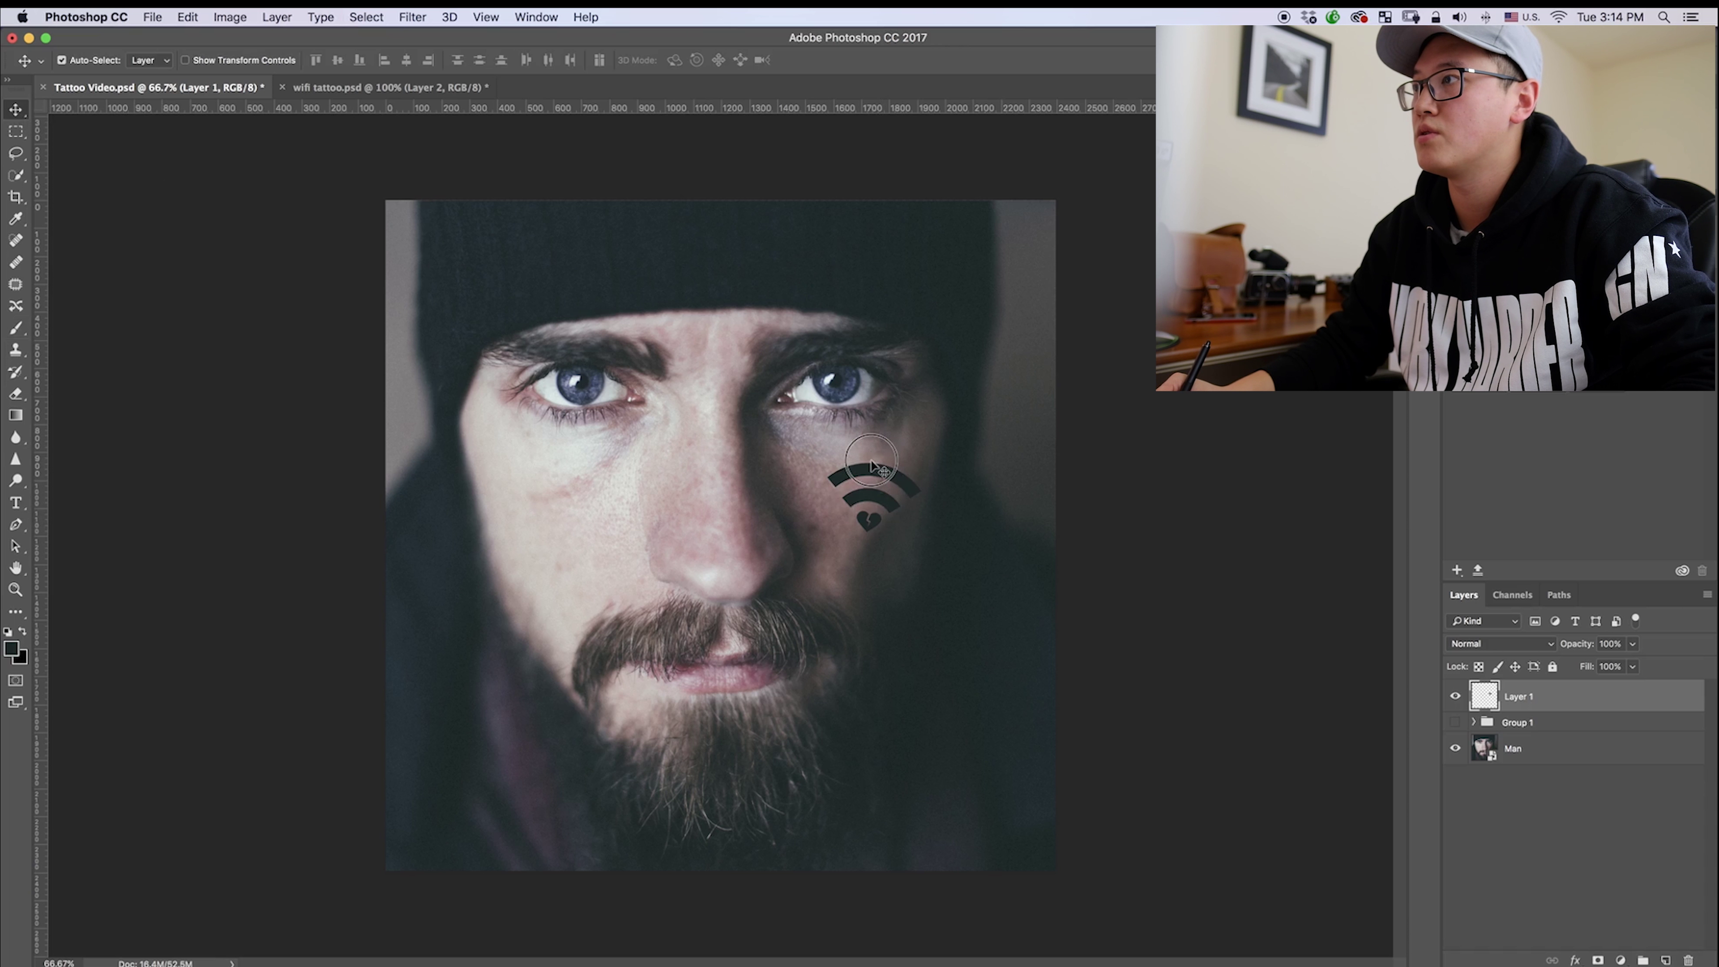
{"action": "mouse_move", "coordinate": [872, 464]}
{"action": "left_mouse_down"}
{"action": "mouse_move", "coordinate": [854, 466]}
{"action": "mouse_move", "coordinate": [890, 460]}
{"action": "left_mouse_up"}
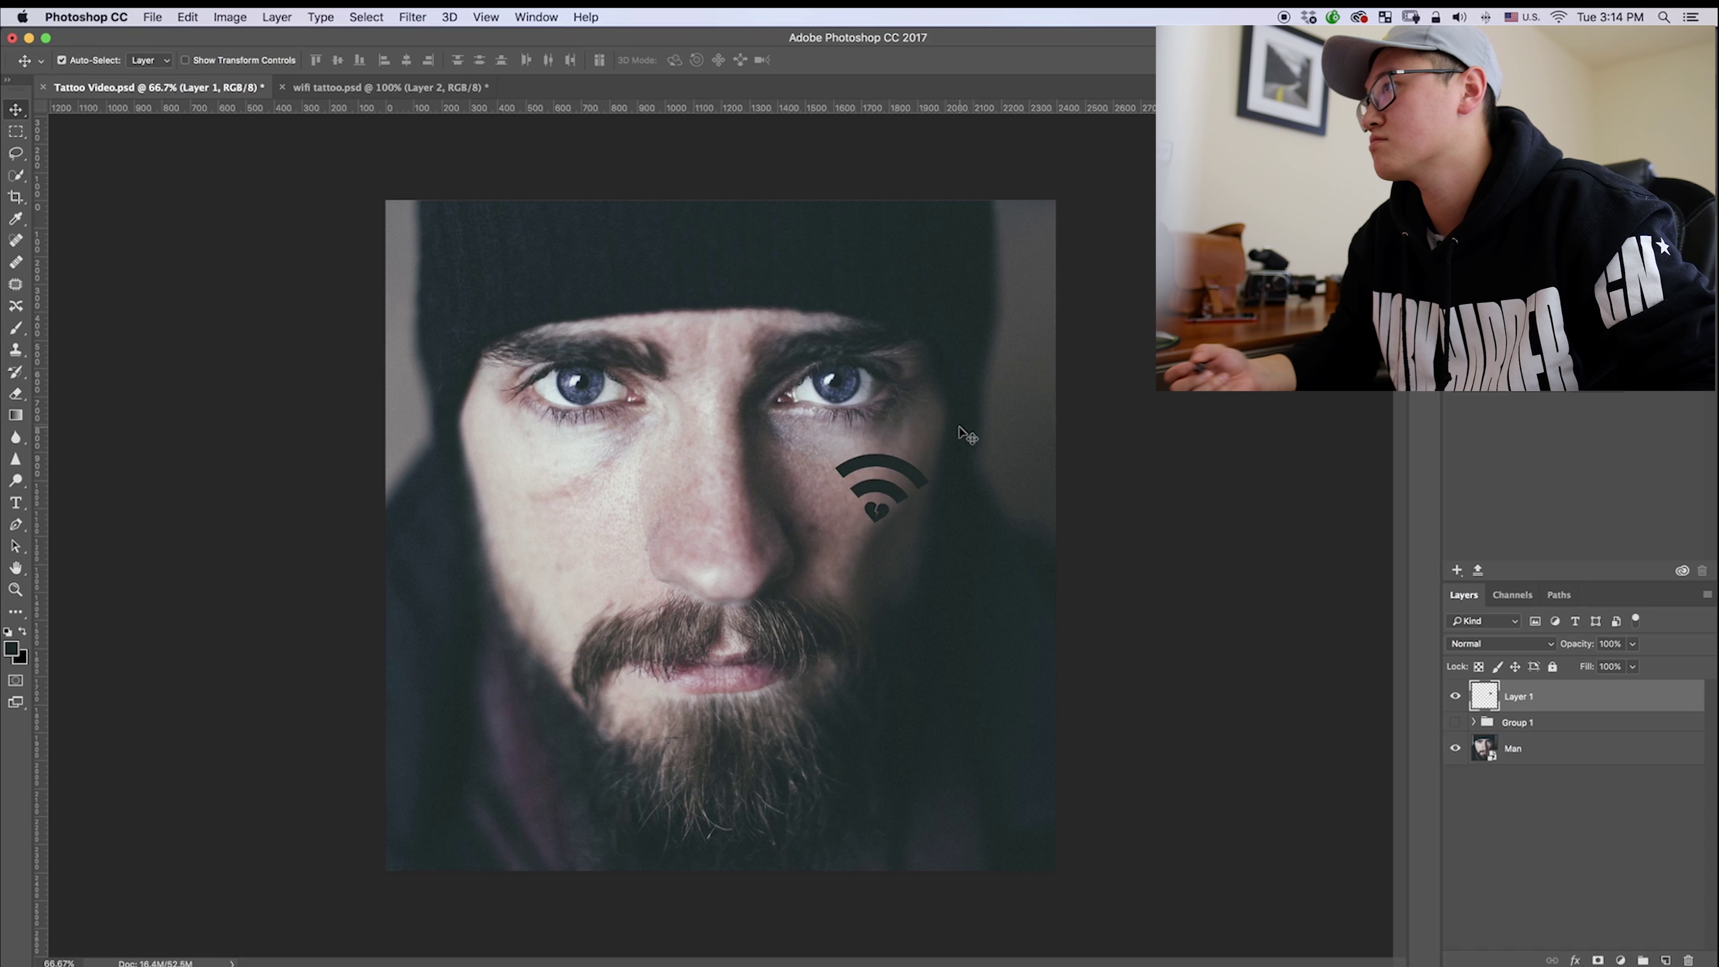
{"action": "left_click_drag", "start_coordinate": [915, 473], "coordinate": [906, 465]}
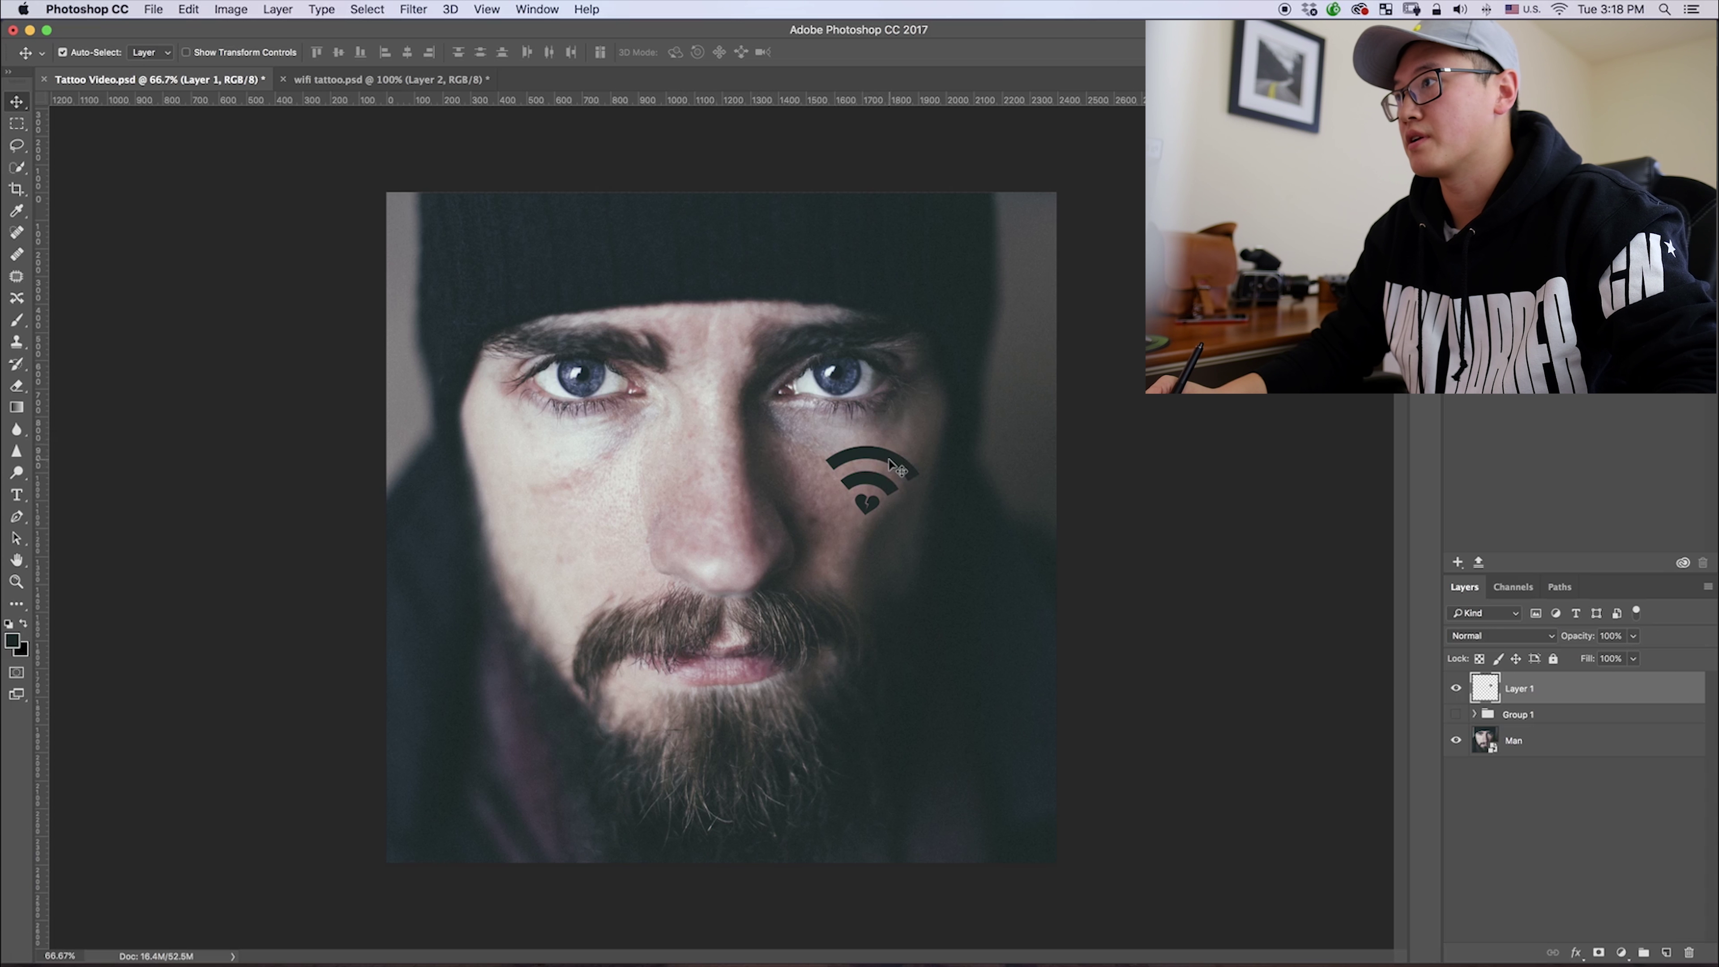
- Rotate the wifi tattoo slightly clockwise with Free Transform to follow the angle of the cheek
{"action": "key", "text": "super"}
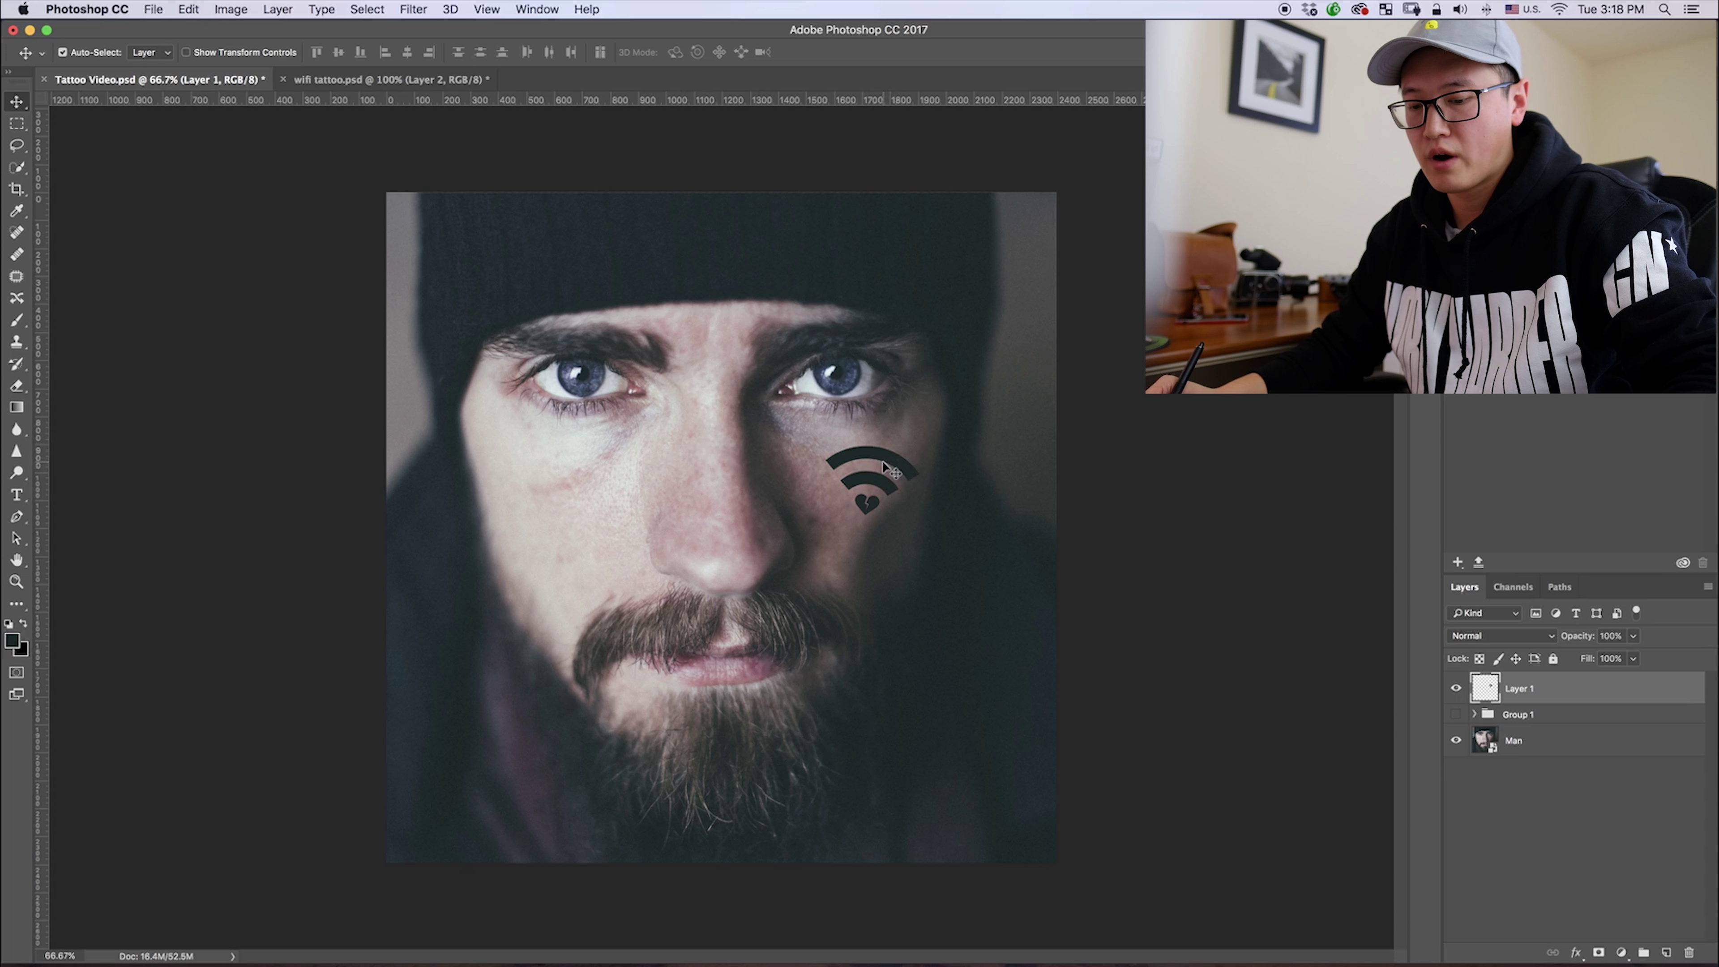
{"action": "key", "text": "super"}
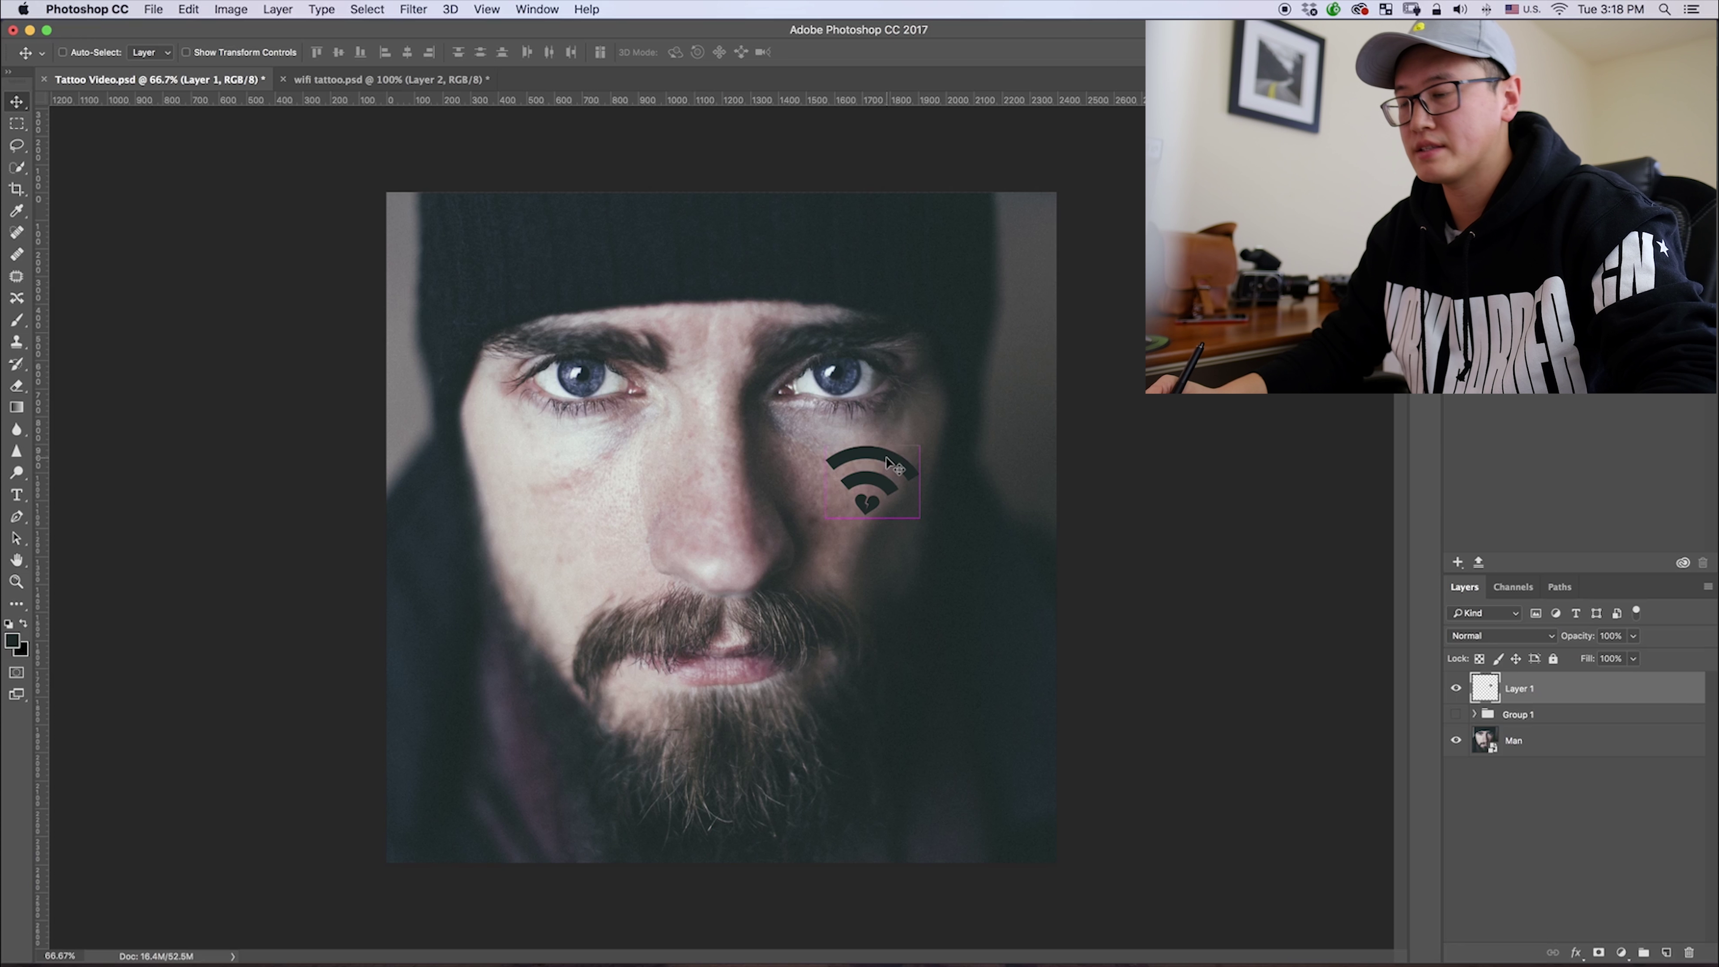
{"action": "key", "text": "super+t"}
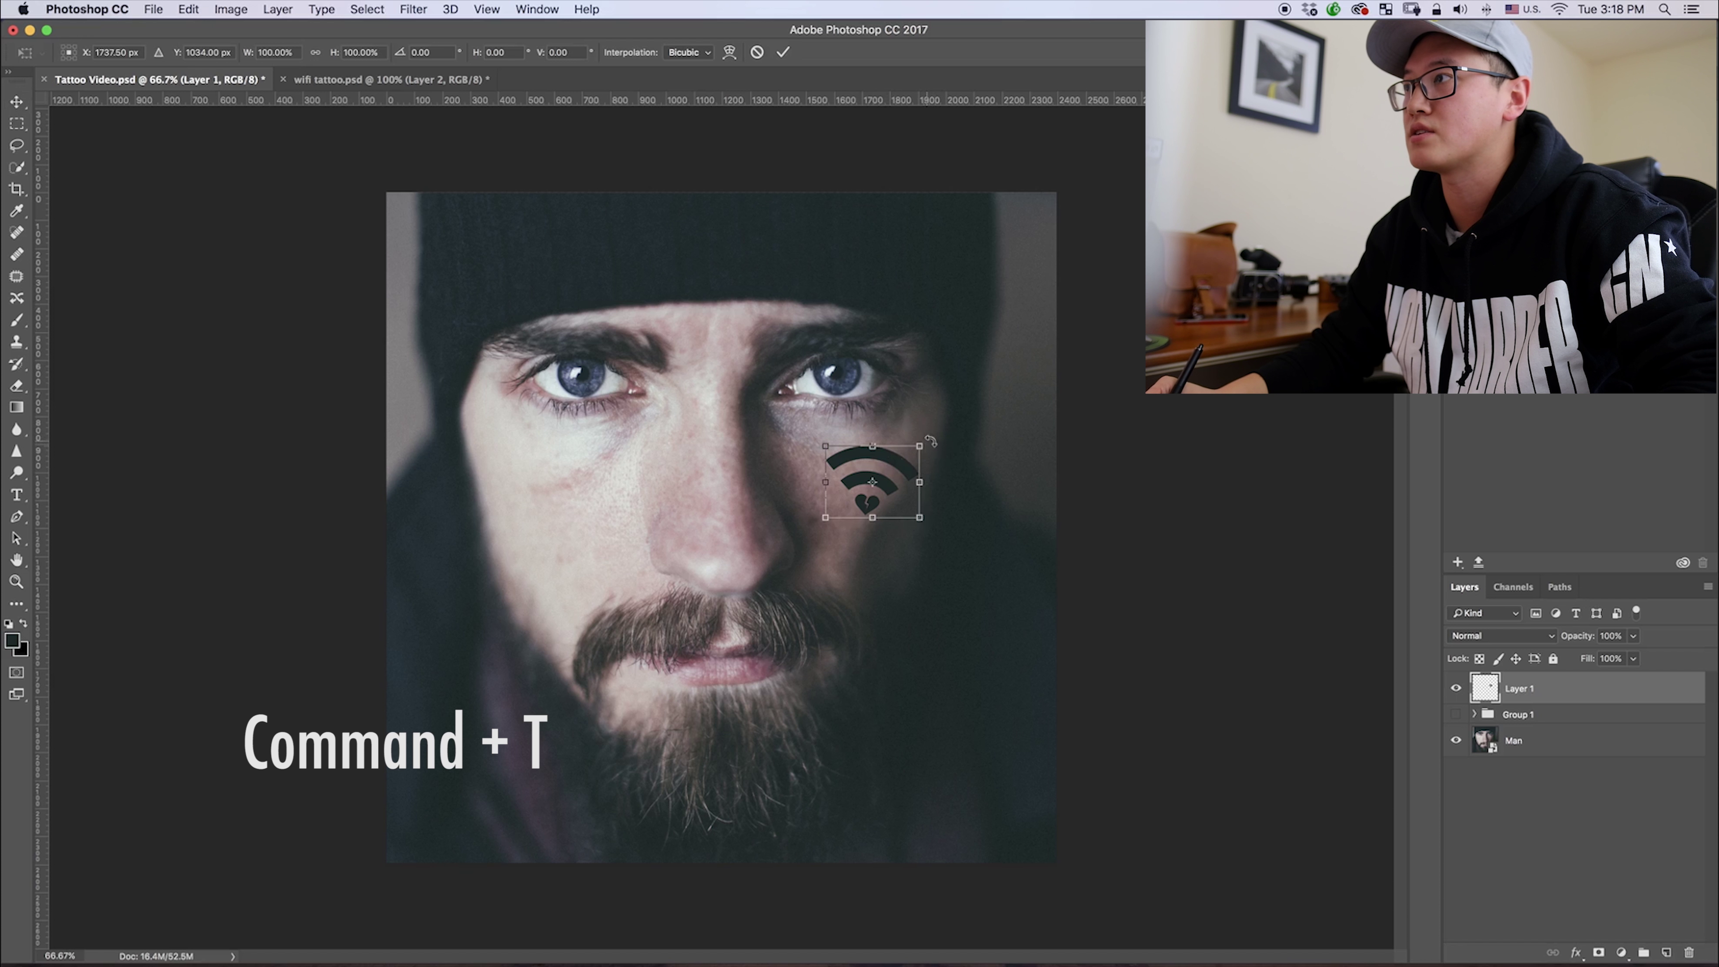
{"action": "left_click_drag", "start_coordinate": [932, 448], "coordinate": [907, 460]}
{"action": "left_click_drag", "start_coordinate": [900, 464], "coordinate": [896, 466]}
{"action": "key", "text": "Return"}
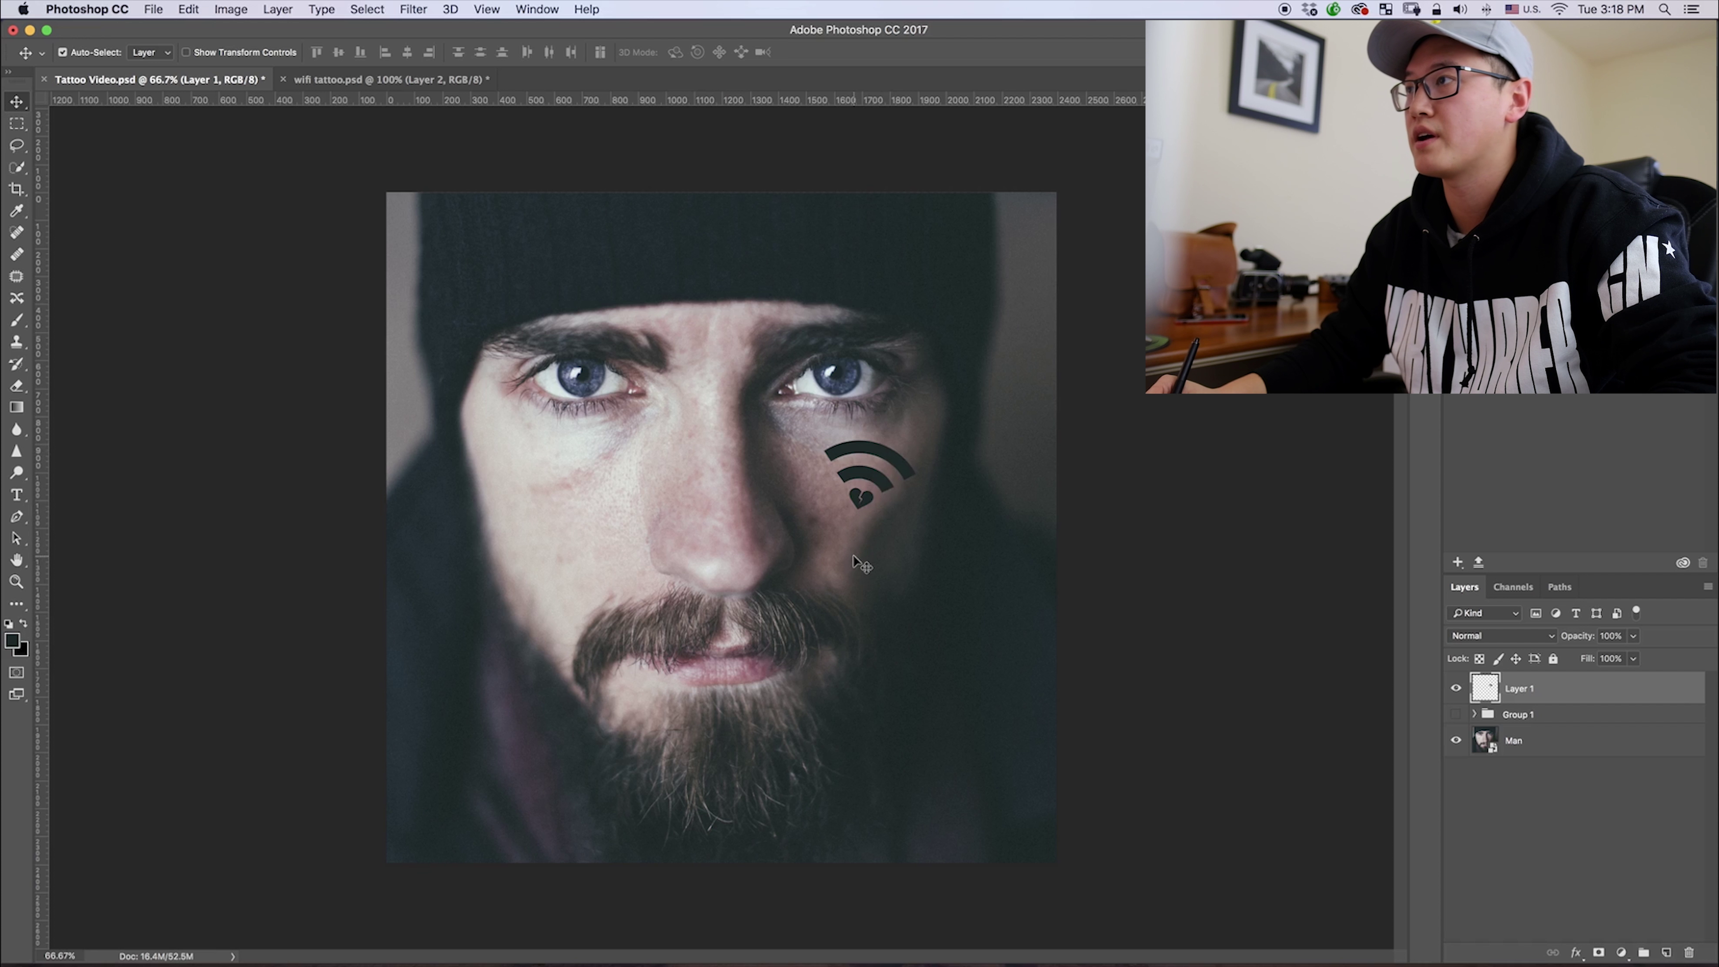
- Apply a Perspective transform to the tattoo, slightly narrowing its bottom edge
{"action": "left_click", "coordinate": [191, 12]}
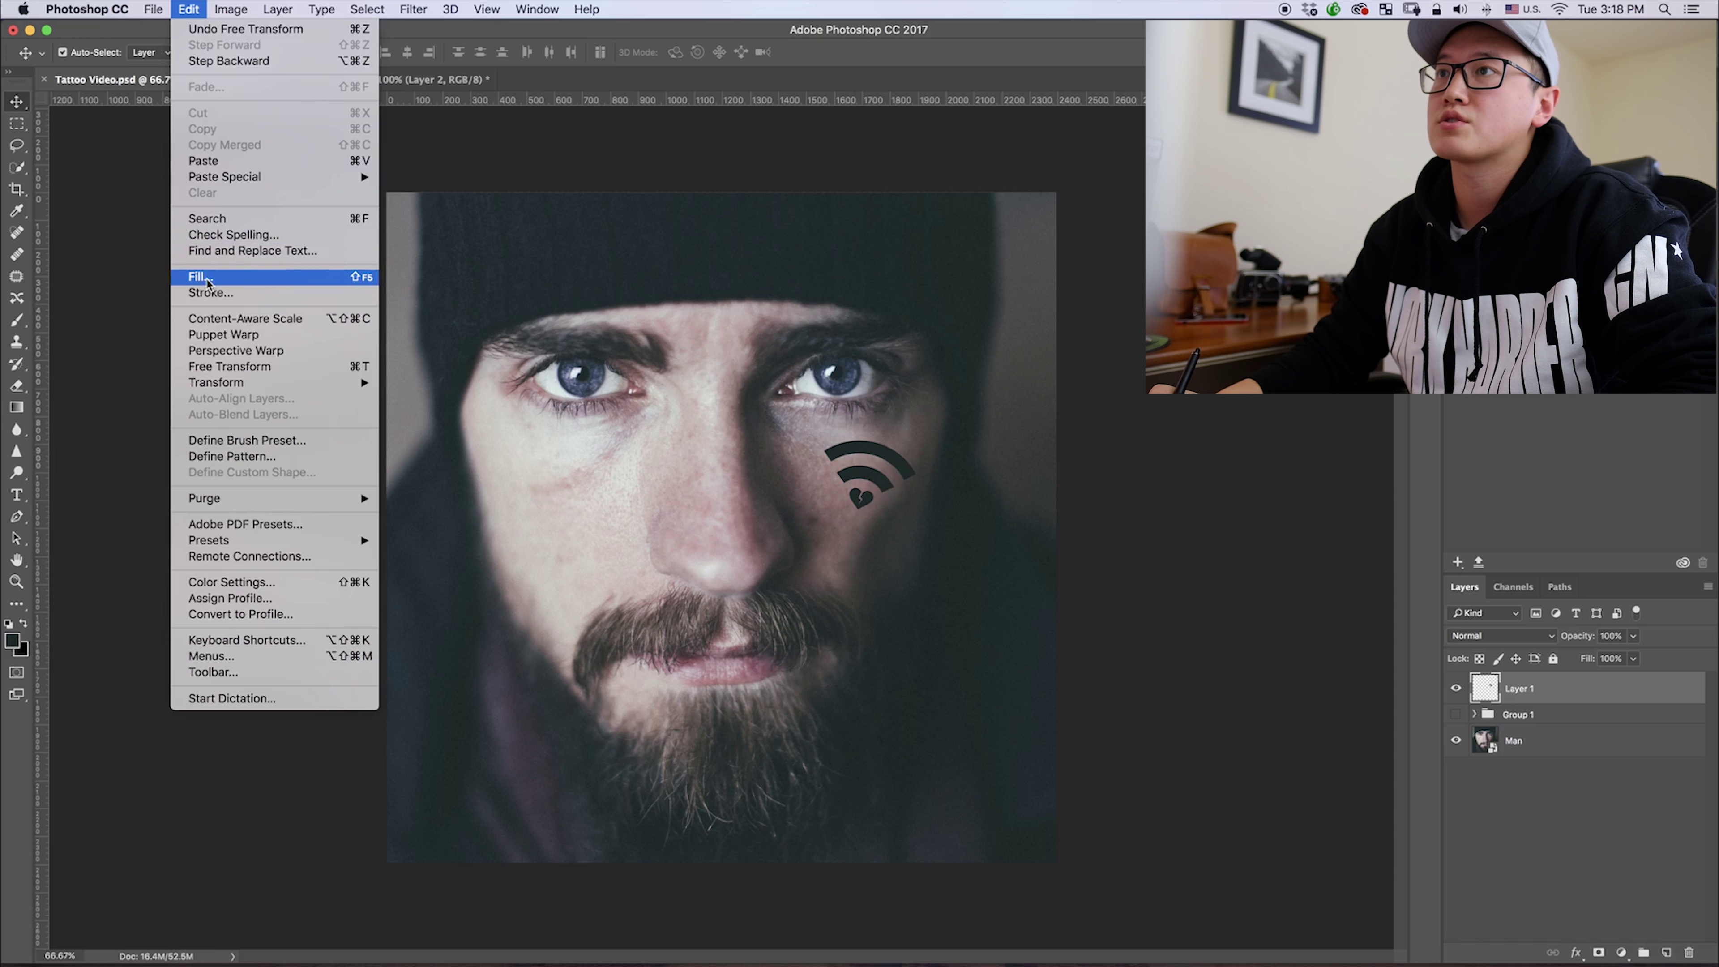
{"action": "mouse_move", "coordinate": [267, 385]}
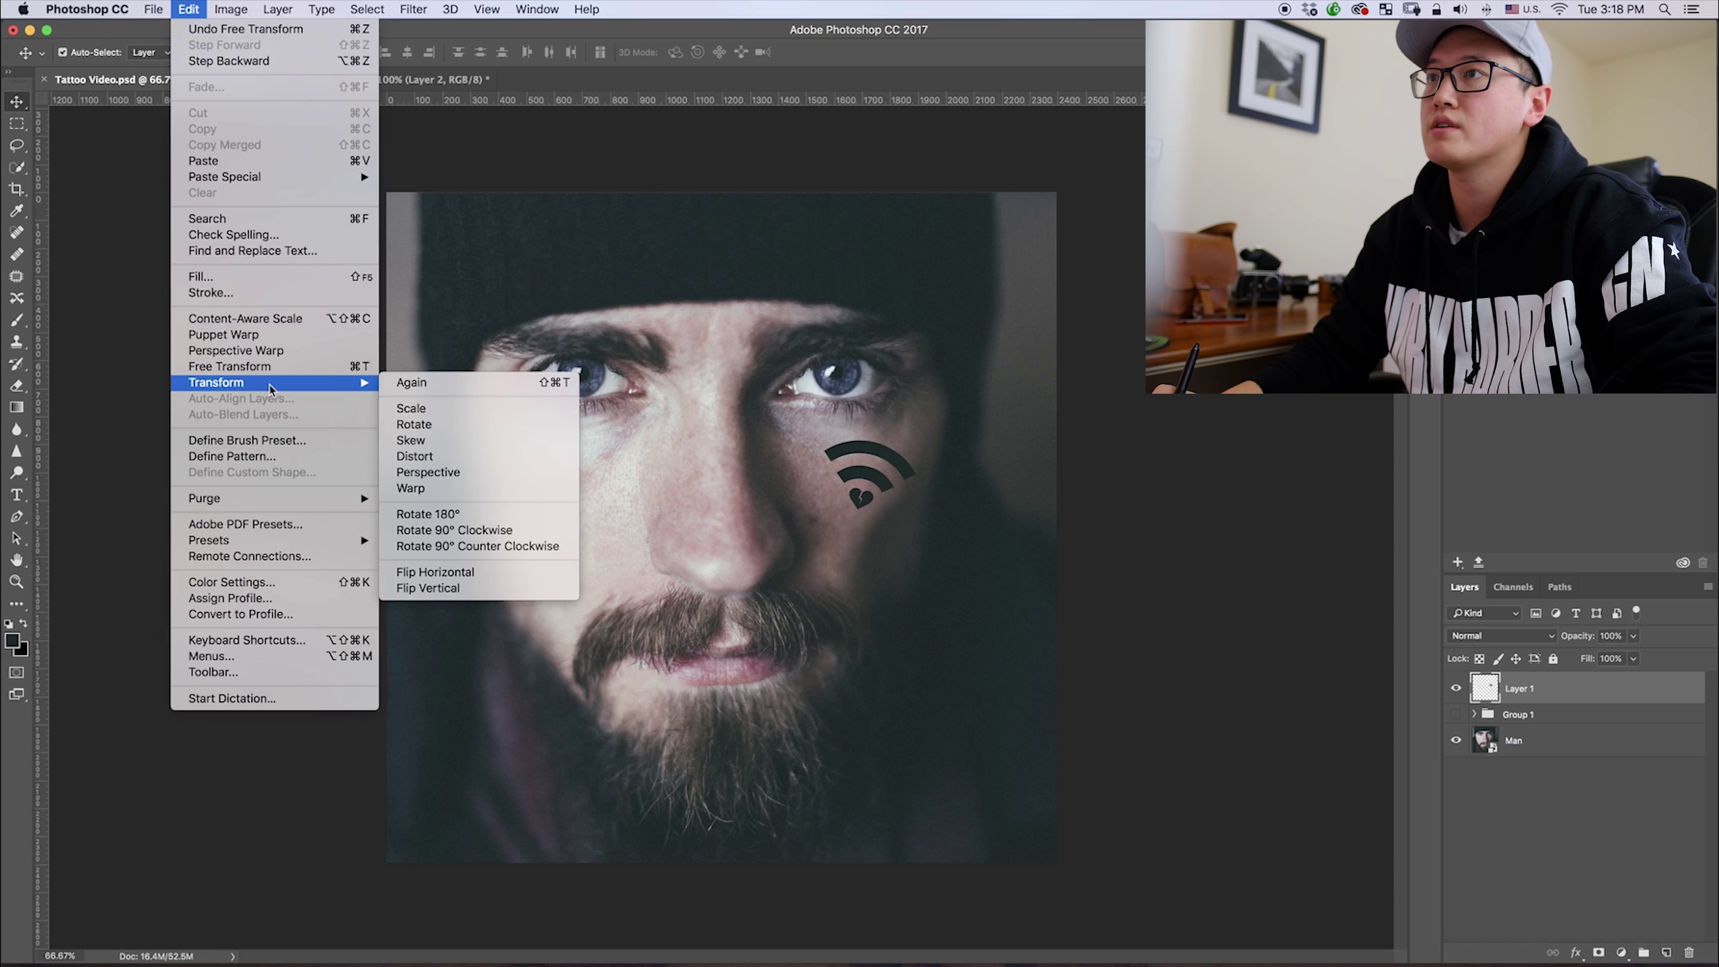
{"action": "left_click", "coordinate": [492, 474]}
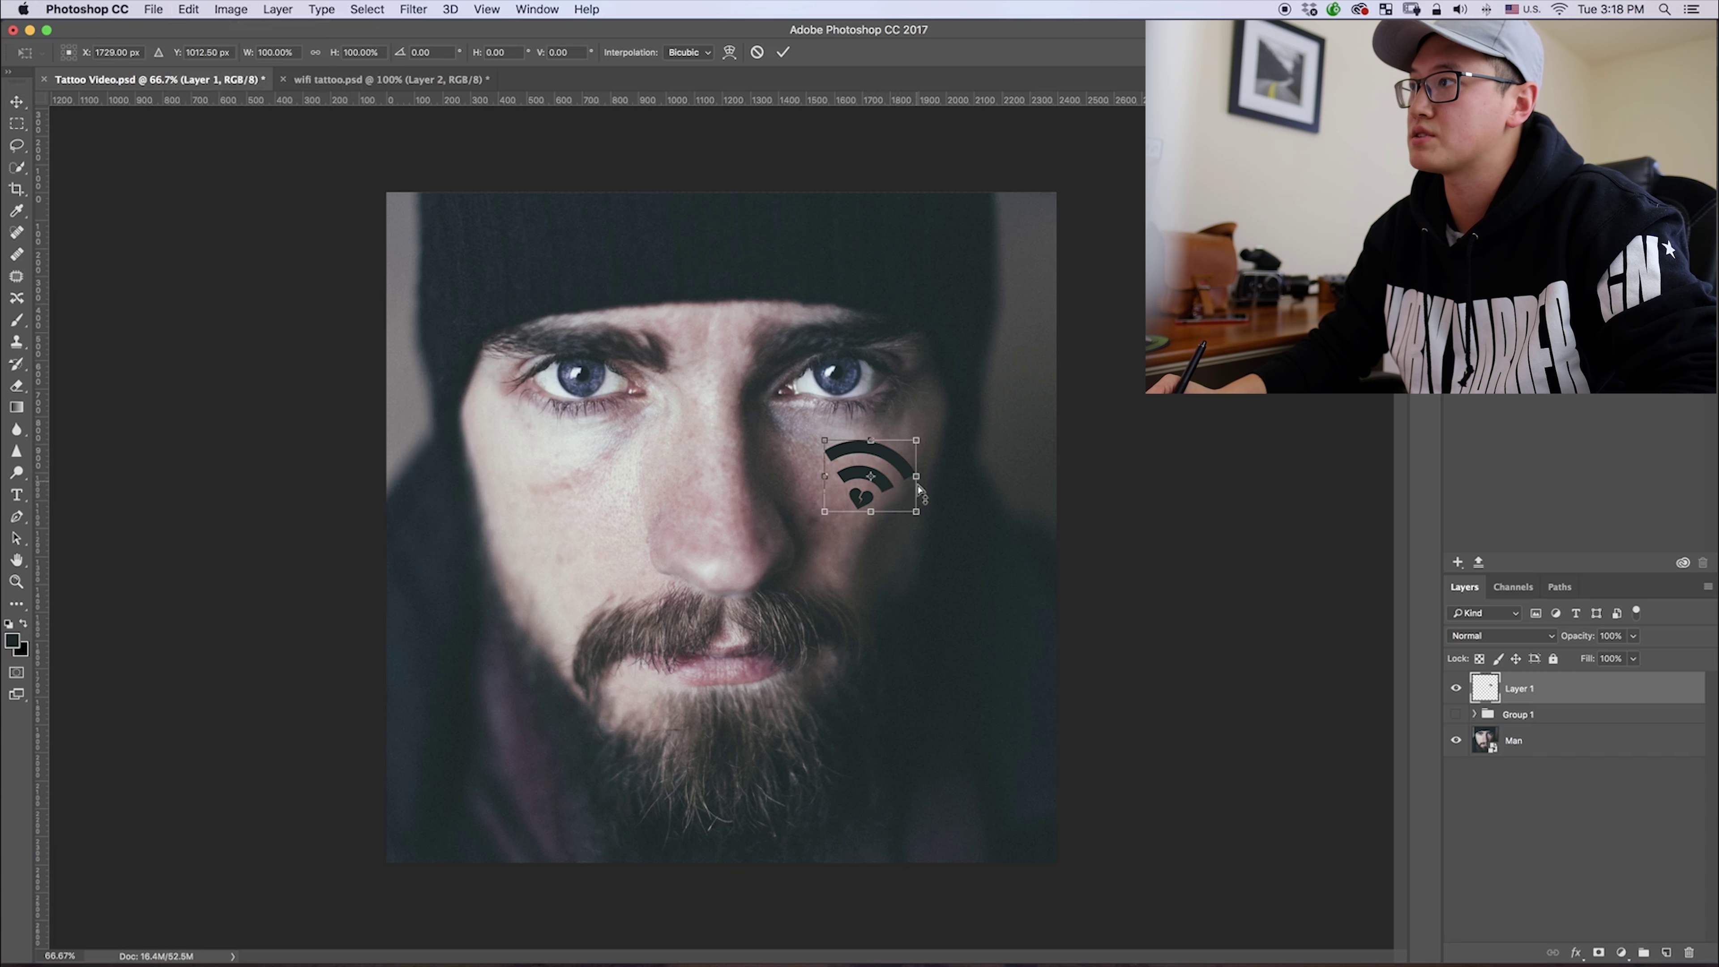
{"action": "left_click_drag", "start_coordinate": [917, 515], "coordinate": [913, 514]}
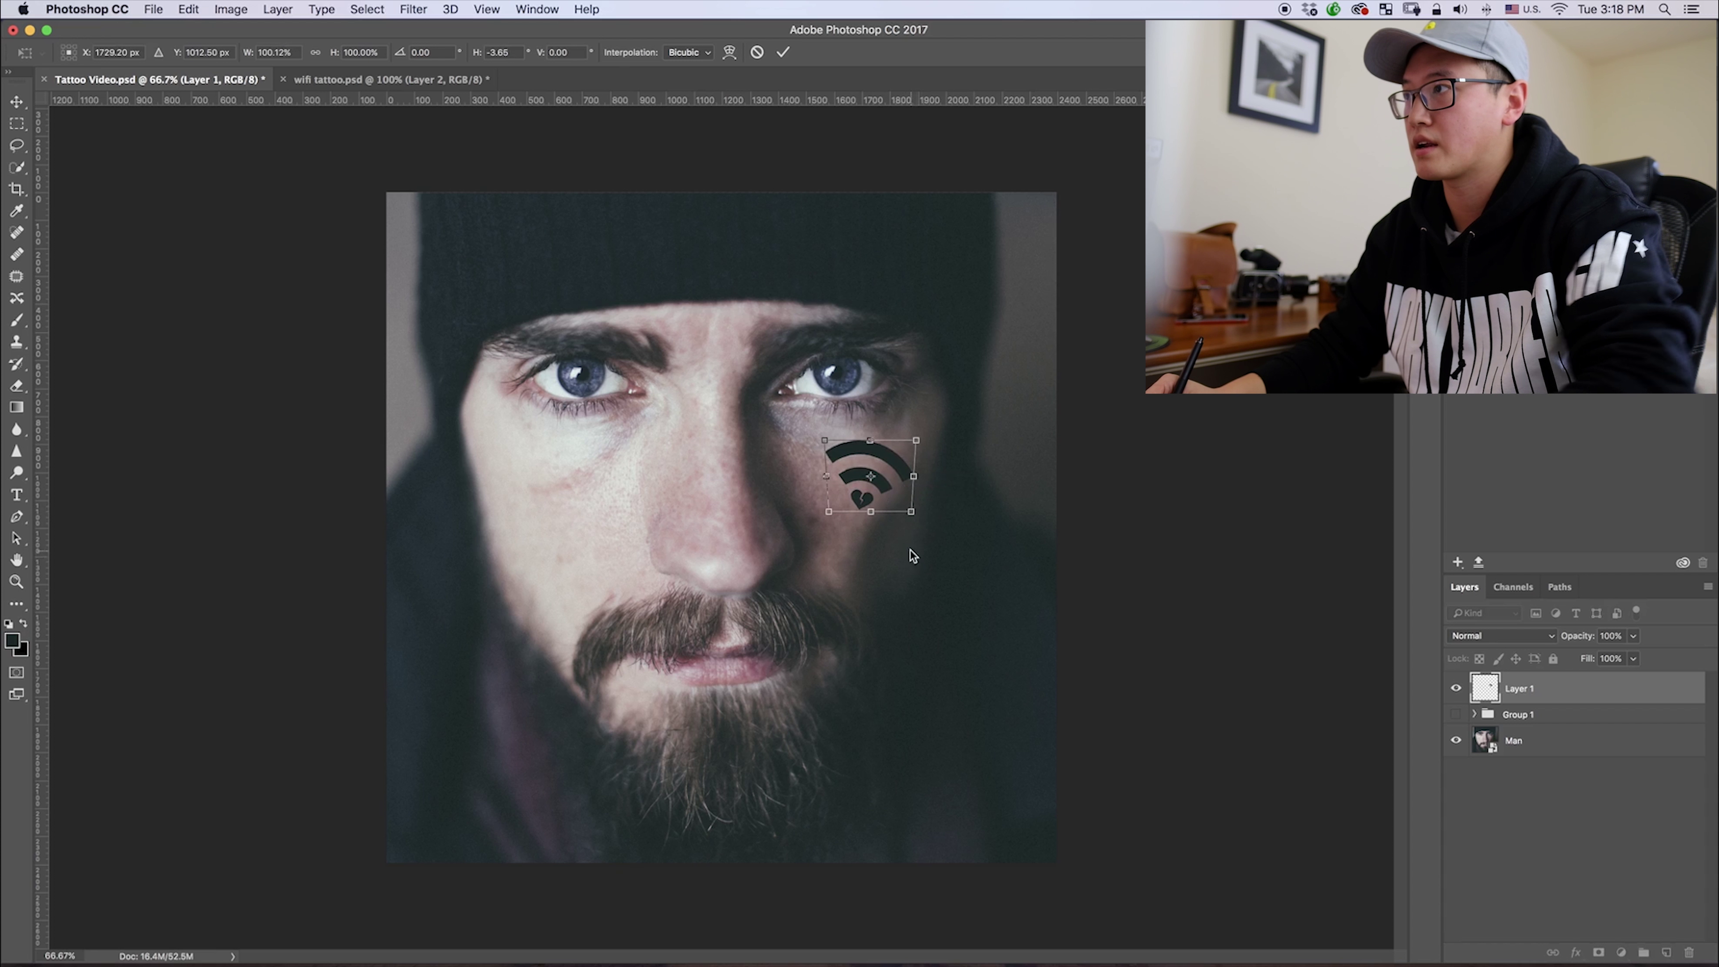
{"action": "key", "text": "Return"}
- Warp the wifi tattoo so its corners and arcs follow the curve of the cheek
{"action": "left_click", "coordinate": [189, 9]}
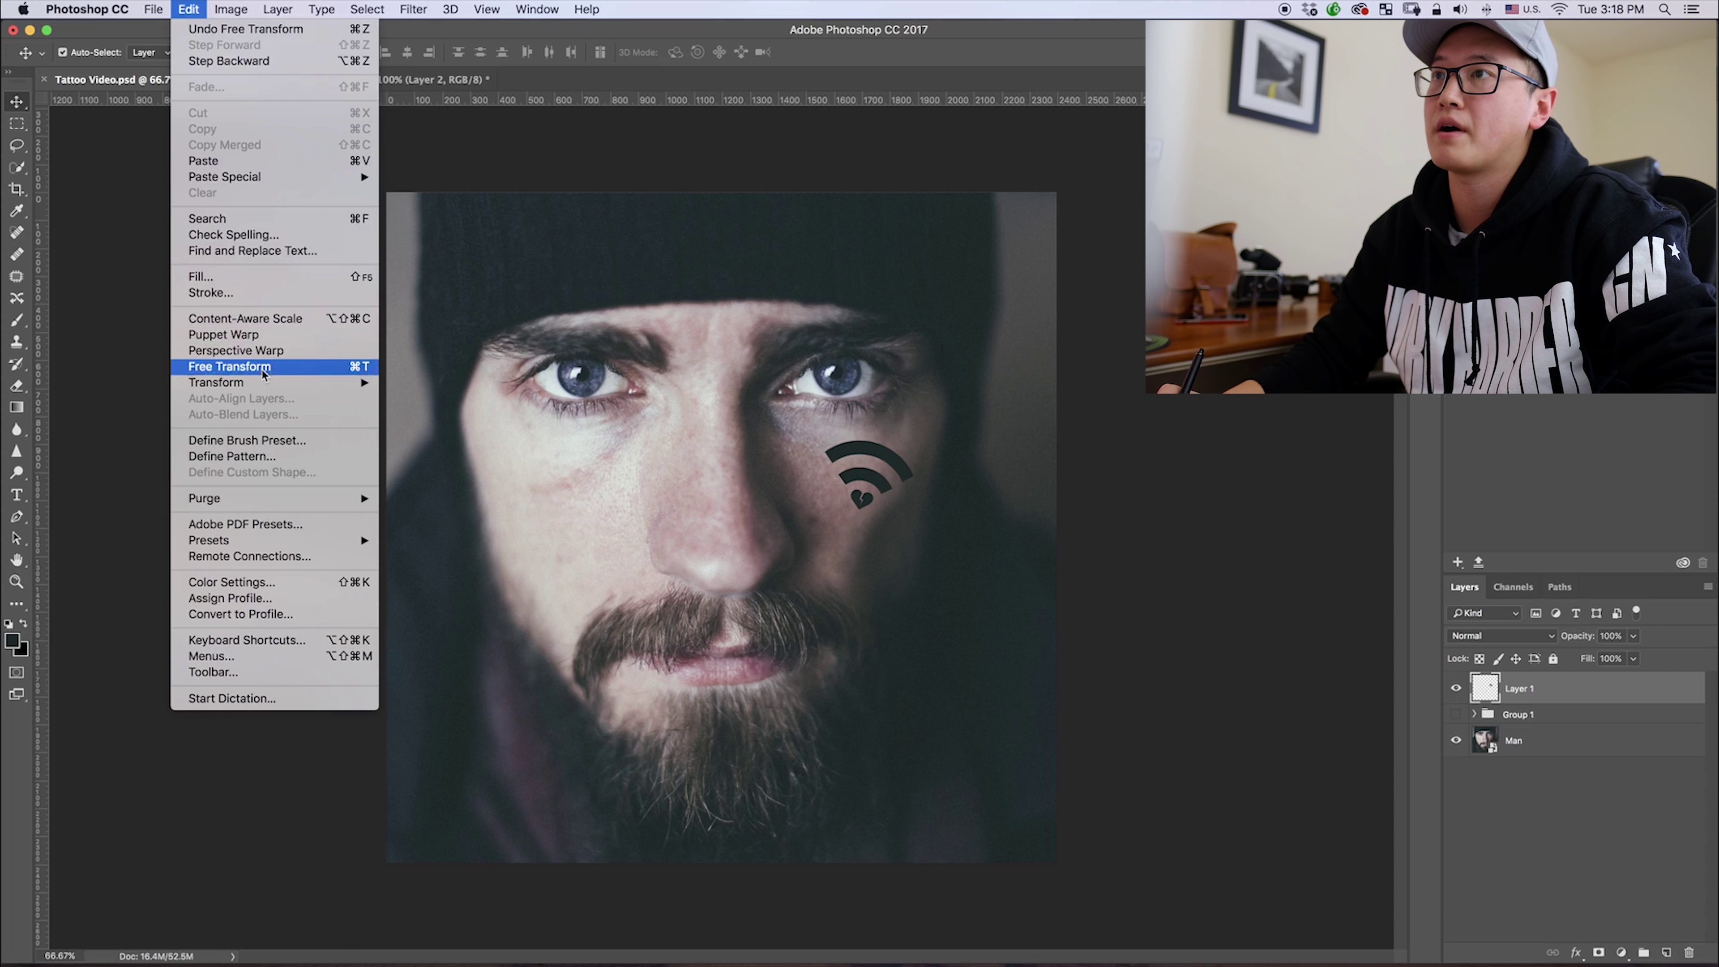
{"action": "mouse_move", "coordinate": [264, 383]}
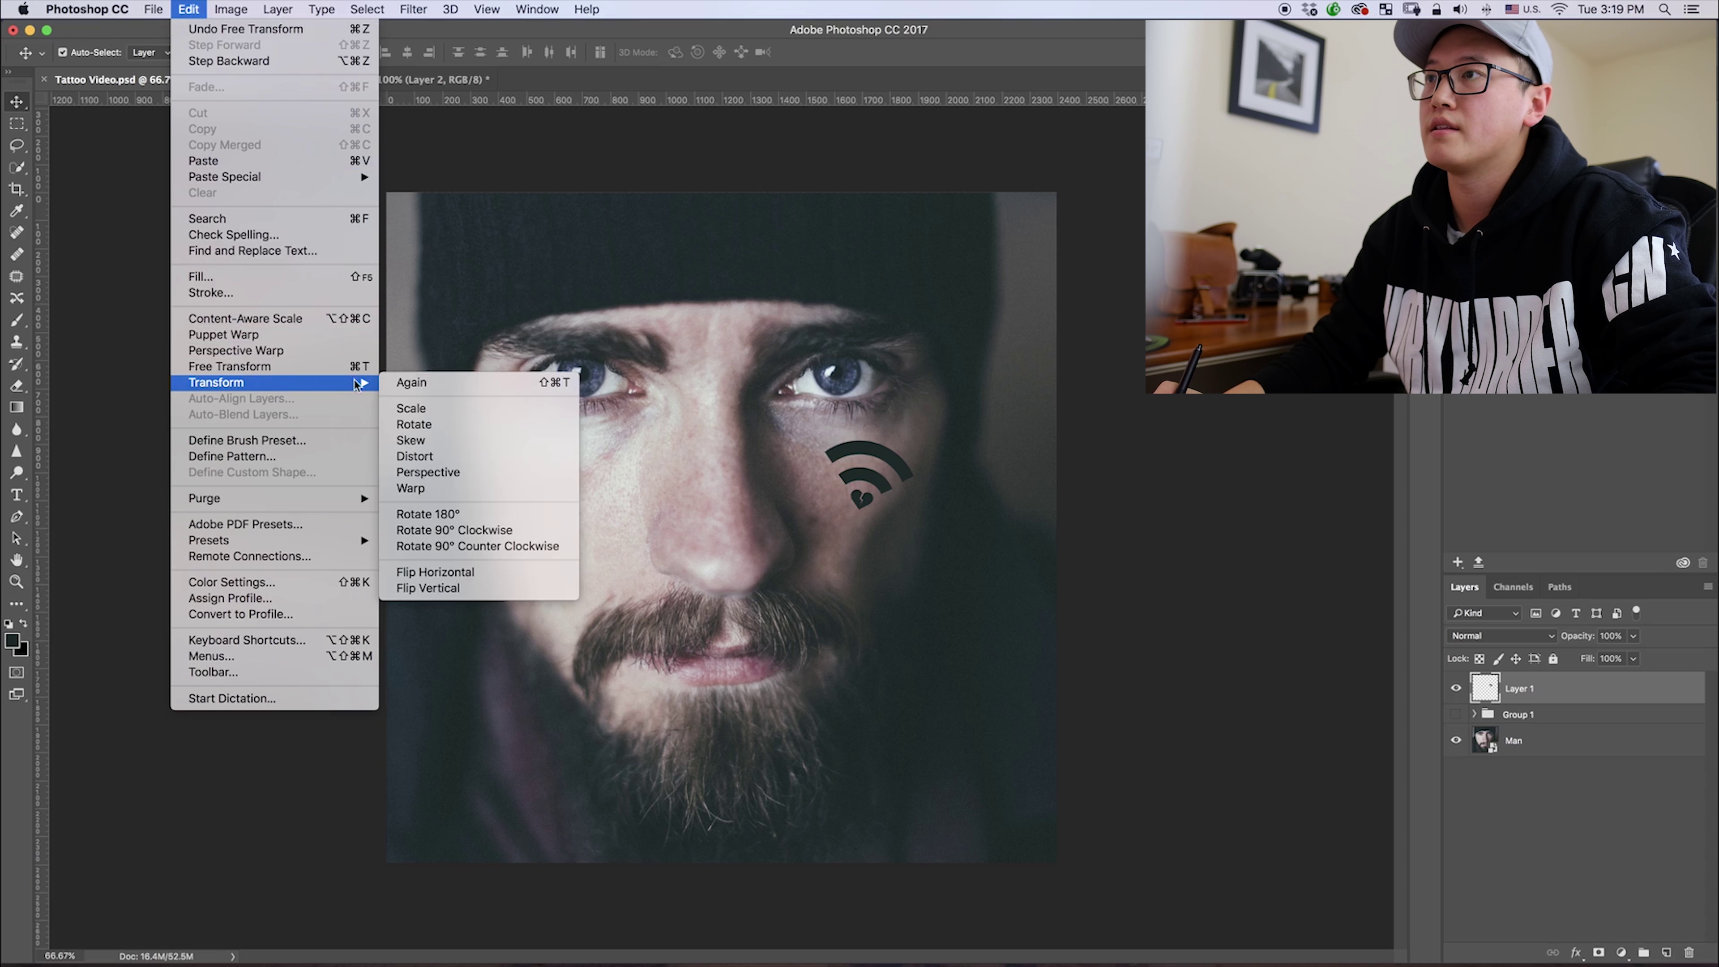
{"action": "left_click", "coordinate": [464, 491]}
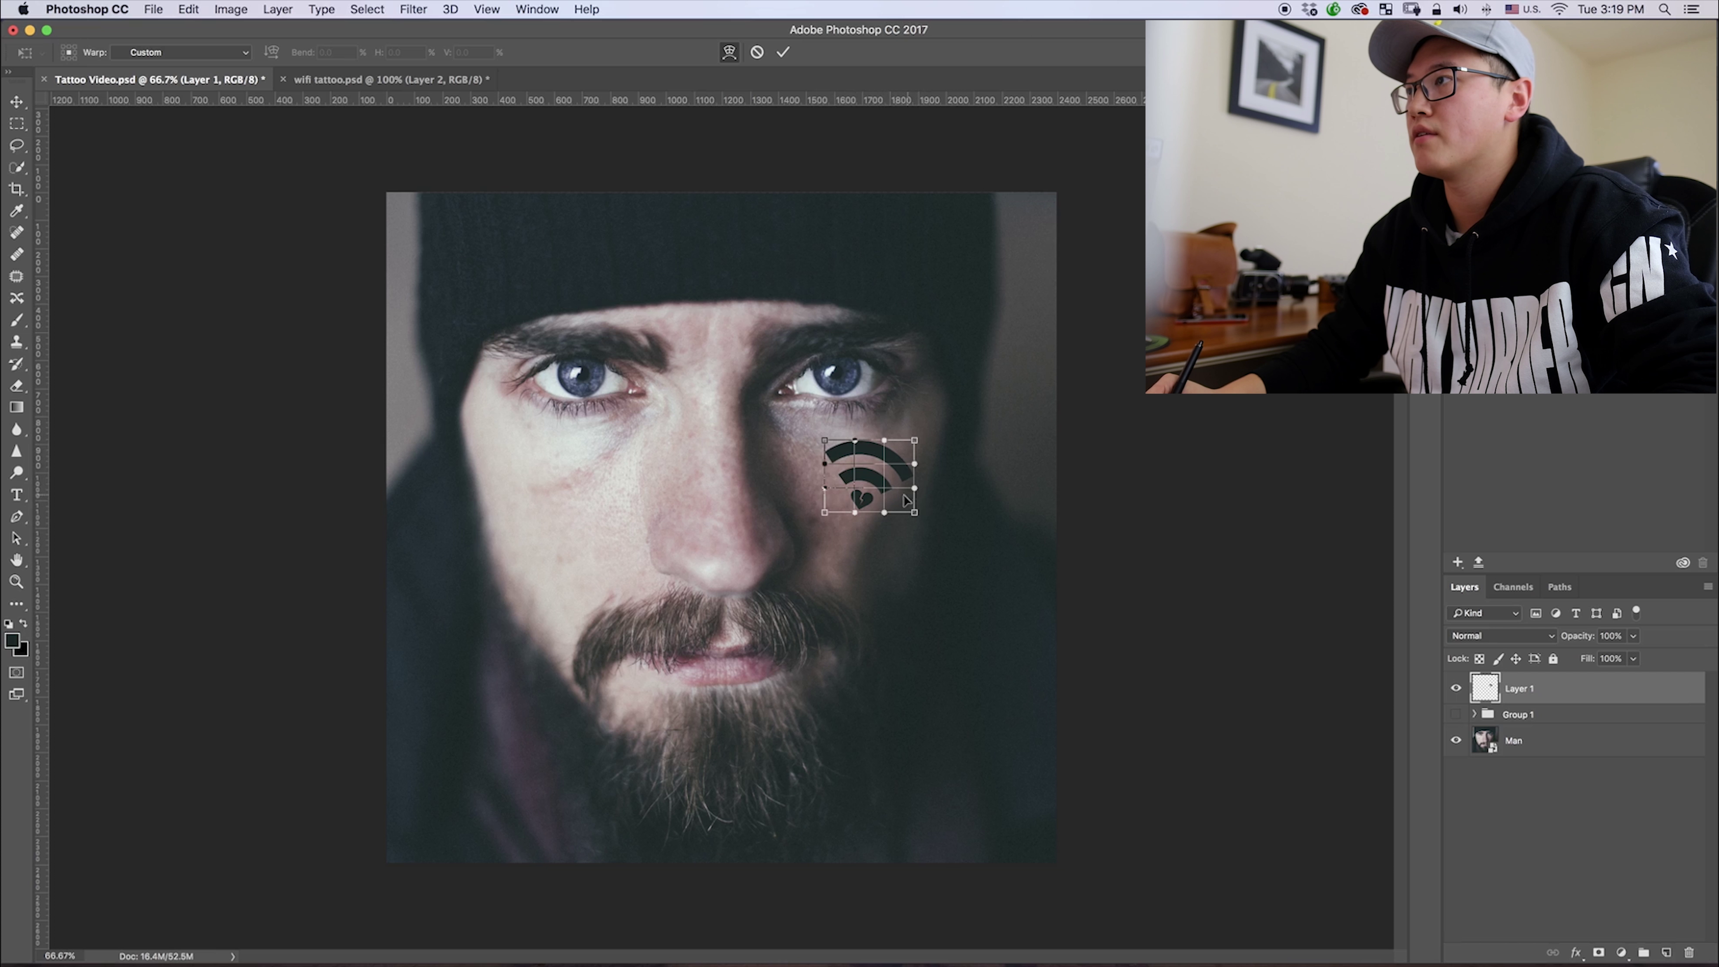
{"action": "left_click_drag", "start_coordinate": [884, 489], "coordinate": [921, 477]}
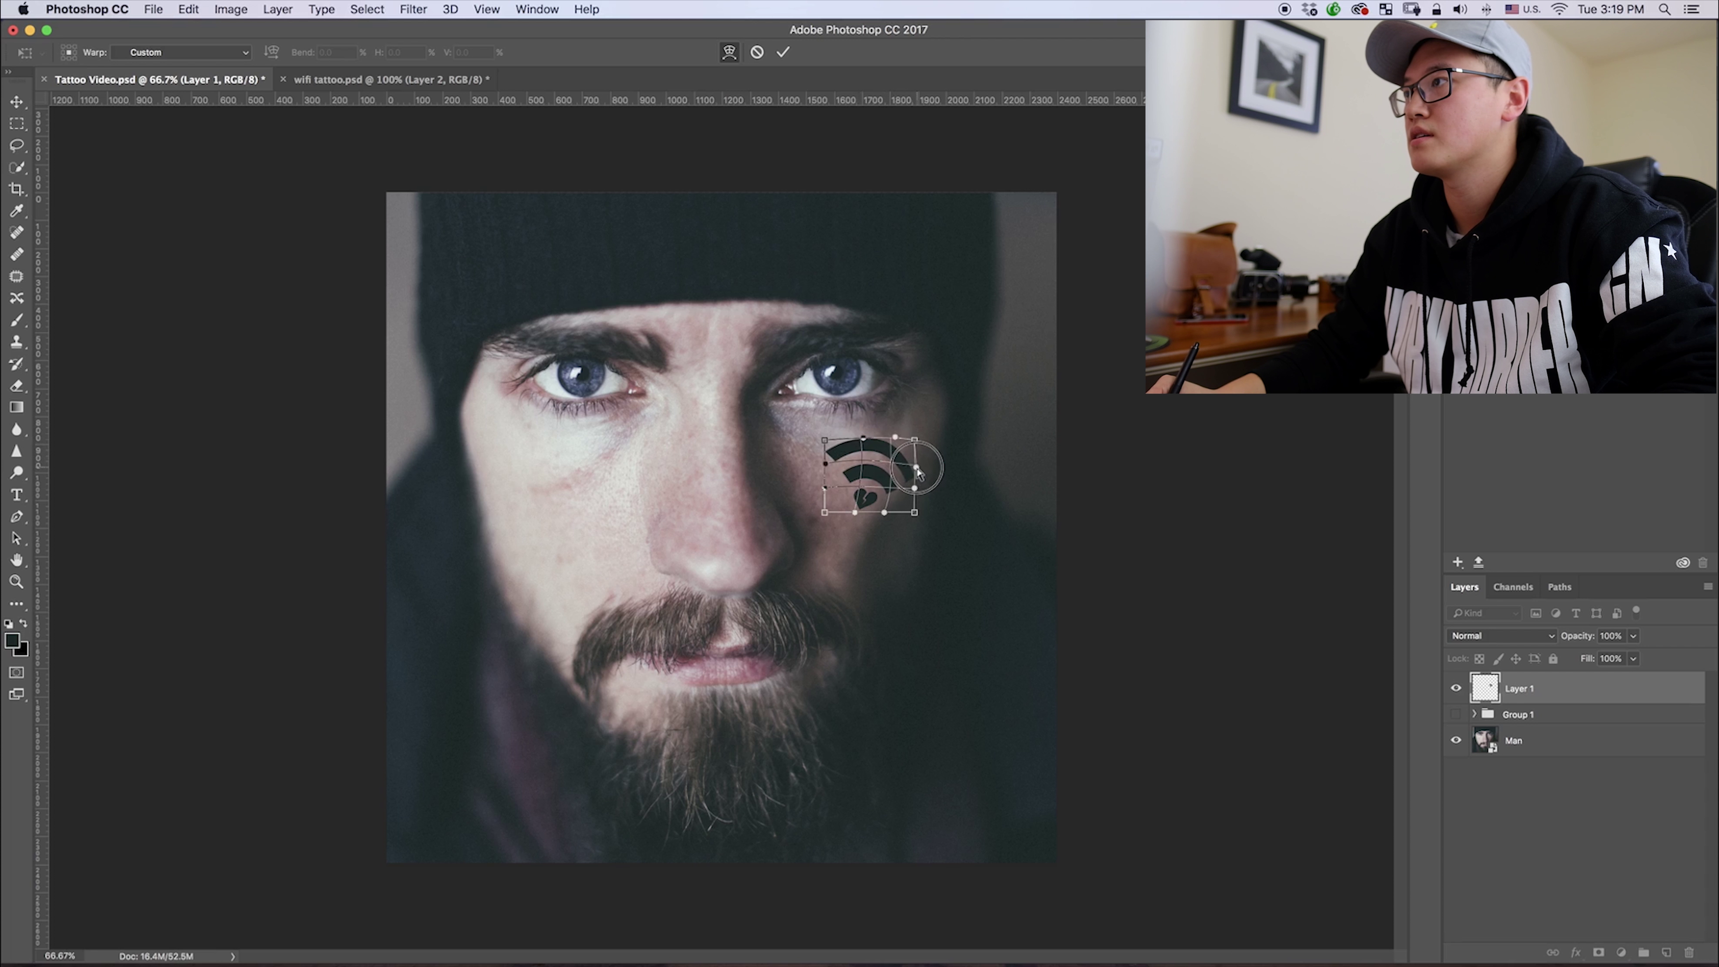
{"action": "left_click_drag", "start_coordinate": [831, 445], "coordinate": [856, 516]}
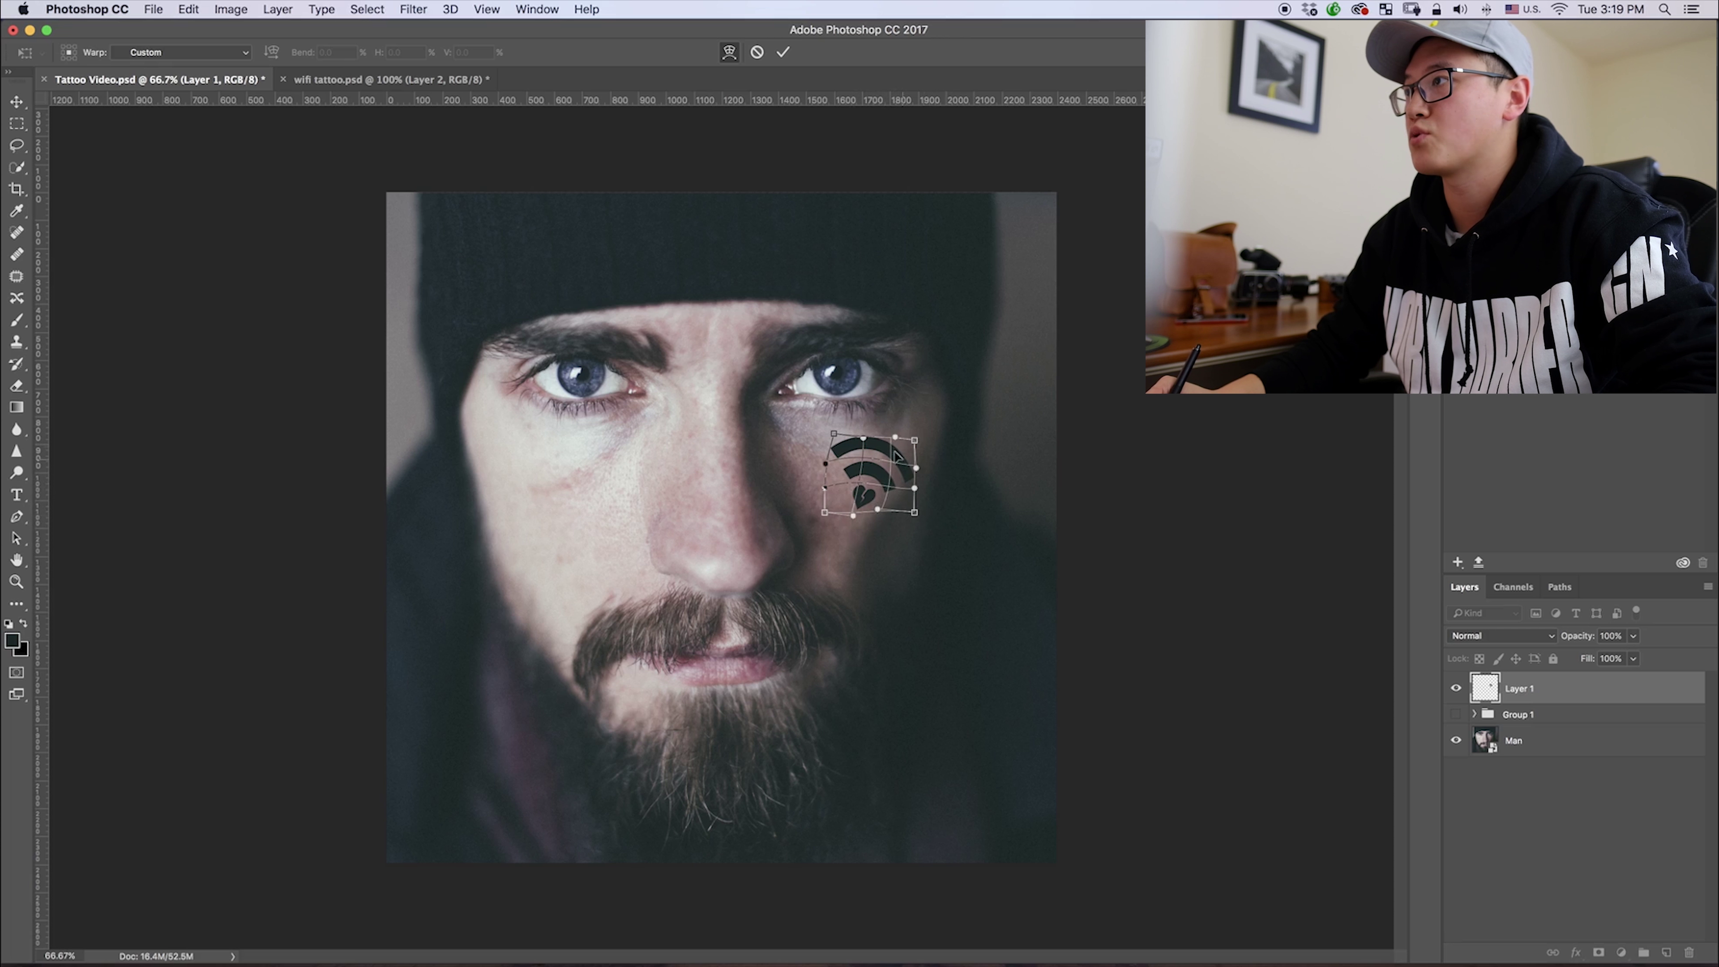
{"action": "left_click_drag", "start_coordinate": [889, 440], "coordinate": [895, 447]}
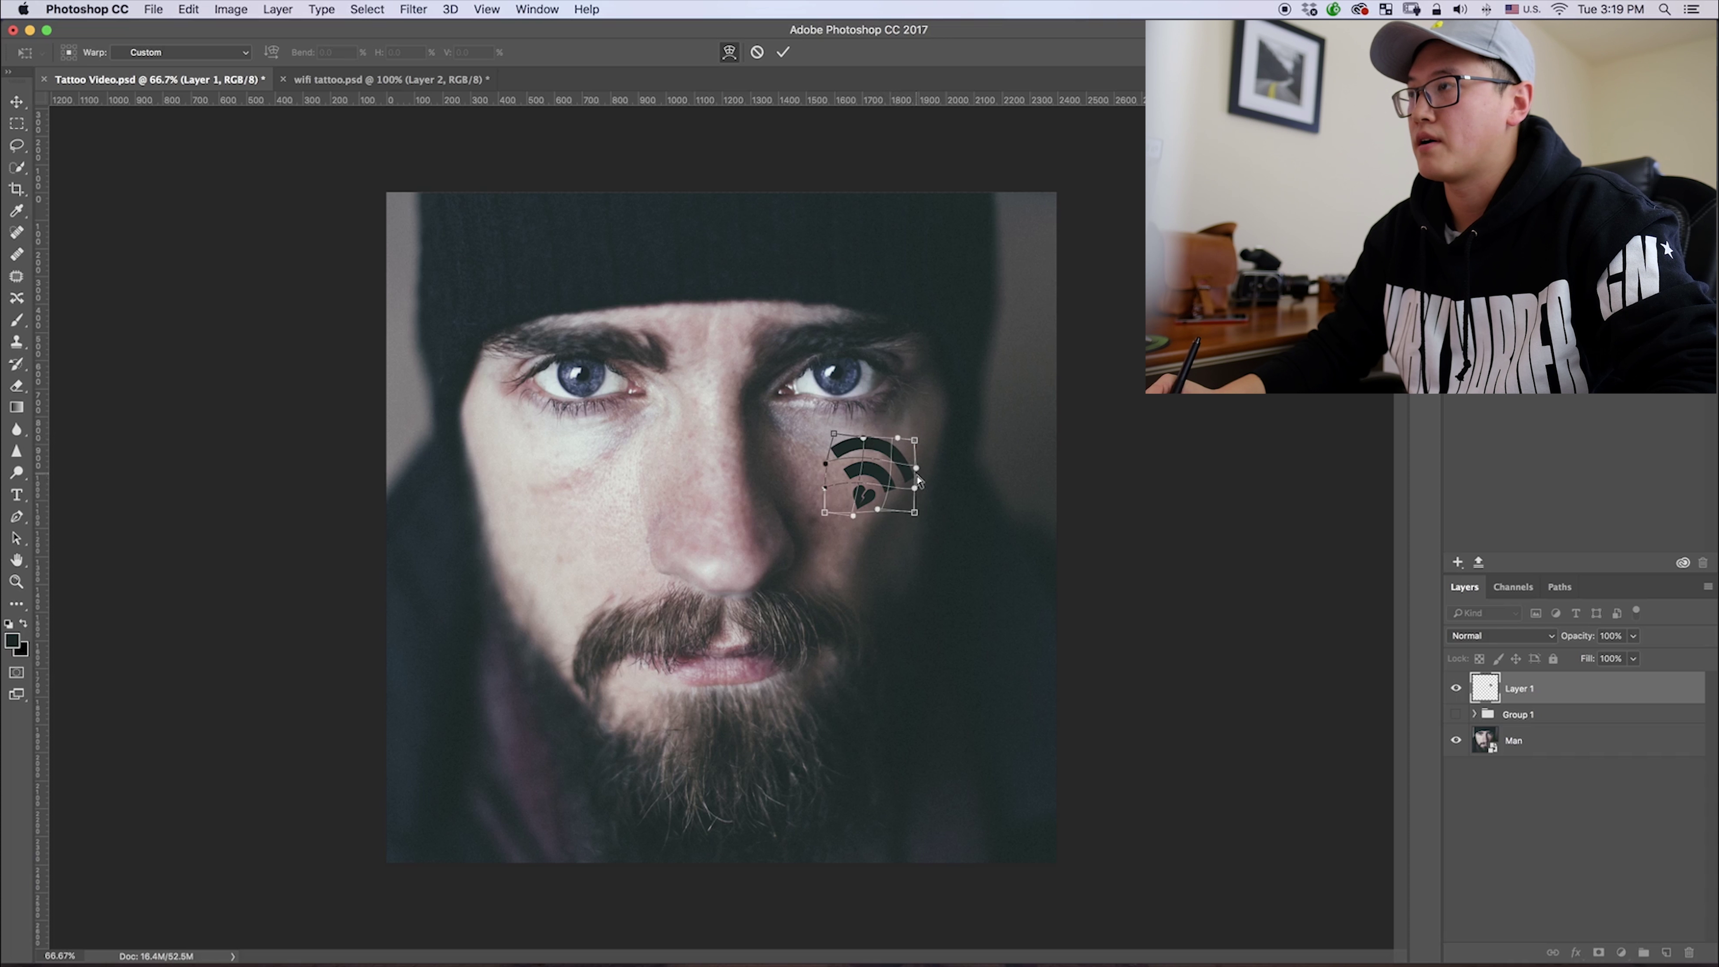
{"action": "key", "text": "Return"}
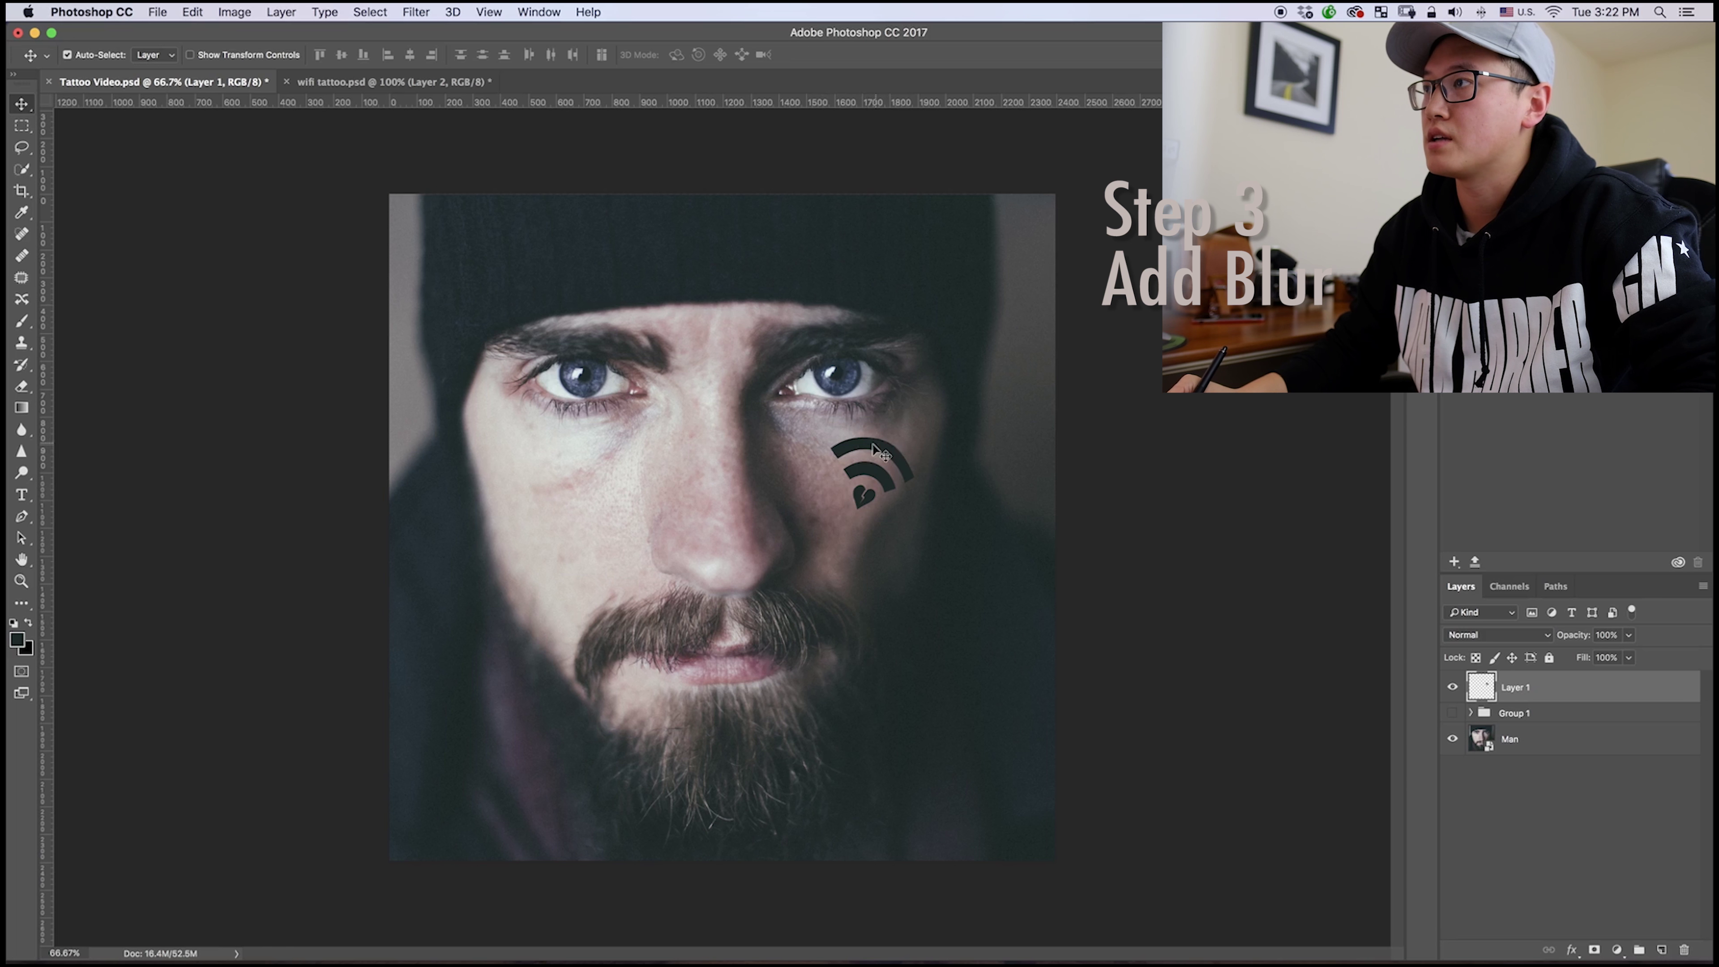
- Shift the tattoo slightly down and toward the nose, and convert Layer 1 to a smart object
{"action": "mouse_move", "coordinate": [881, 450]}
{"action": "left_mouse_down"}
{"action": "mouse_move", "coordinate": [866, 423]}
{"action": "mouse_move", "coordinate": [874, 458]}
{"action": "left_mouse_up"}
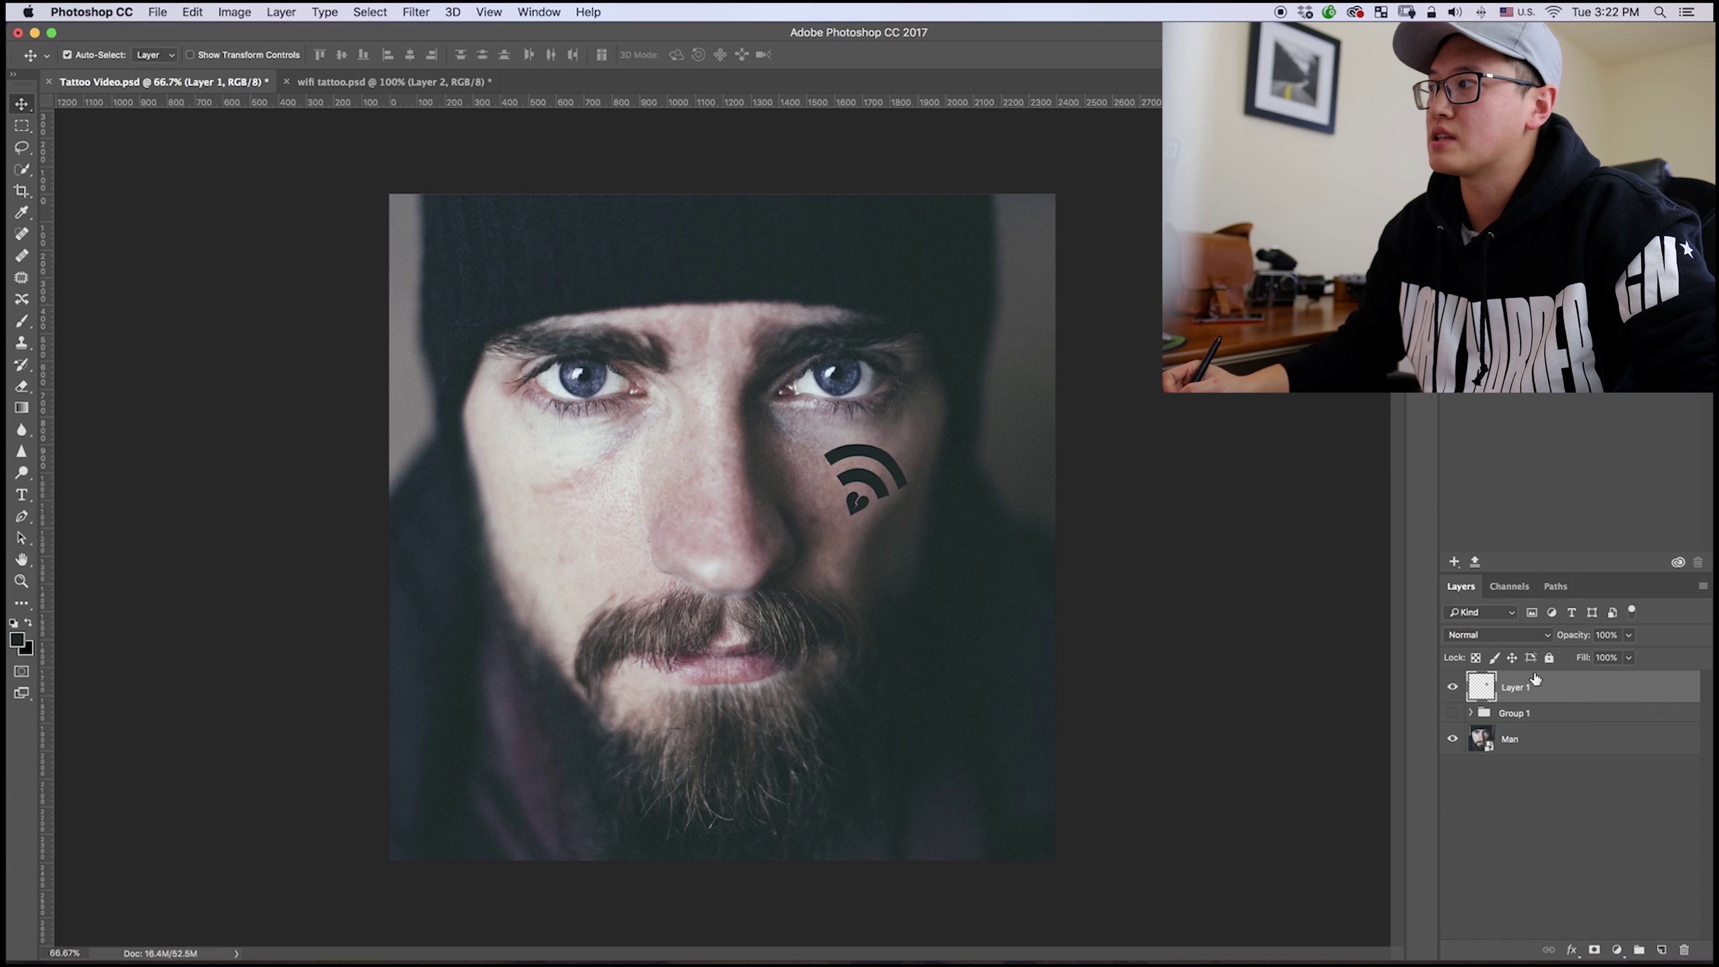
{"action": "double_click", "coordinate": [1567, 687]}
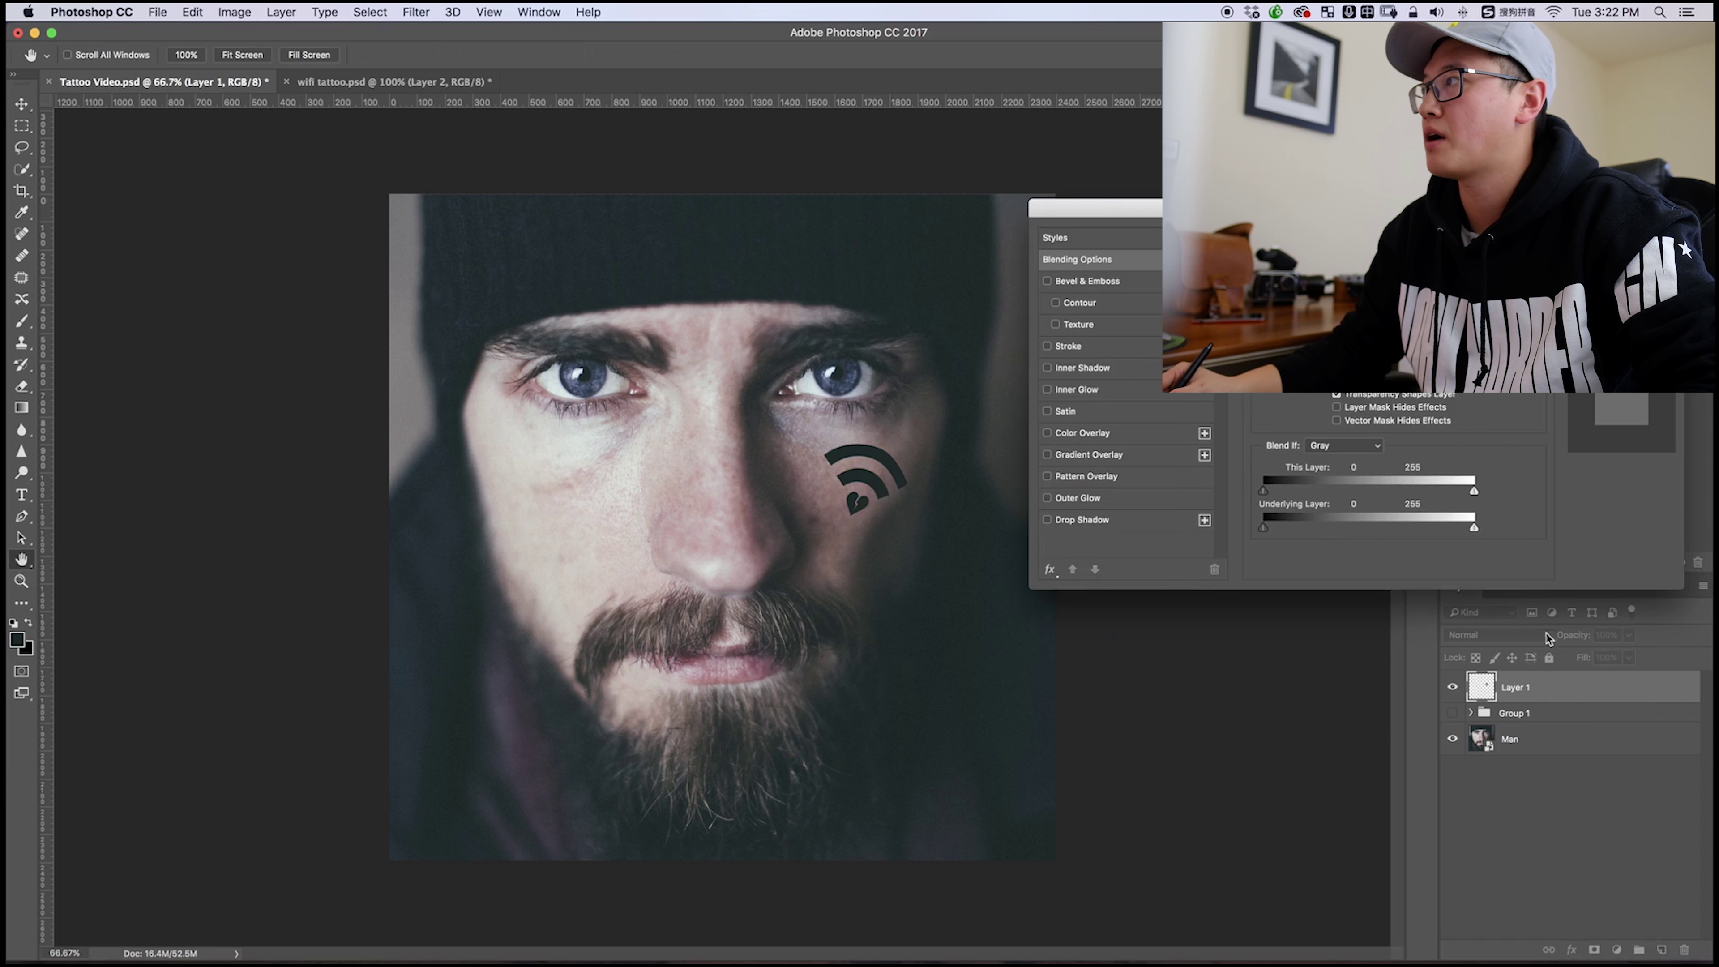
{"action": "key", "text": "Escape"}
{"action": "right_click", "coordinate": [1564, 691]}
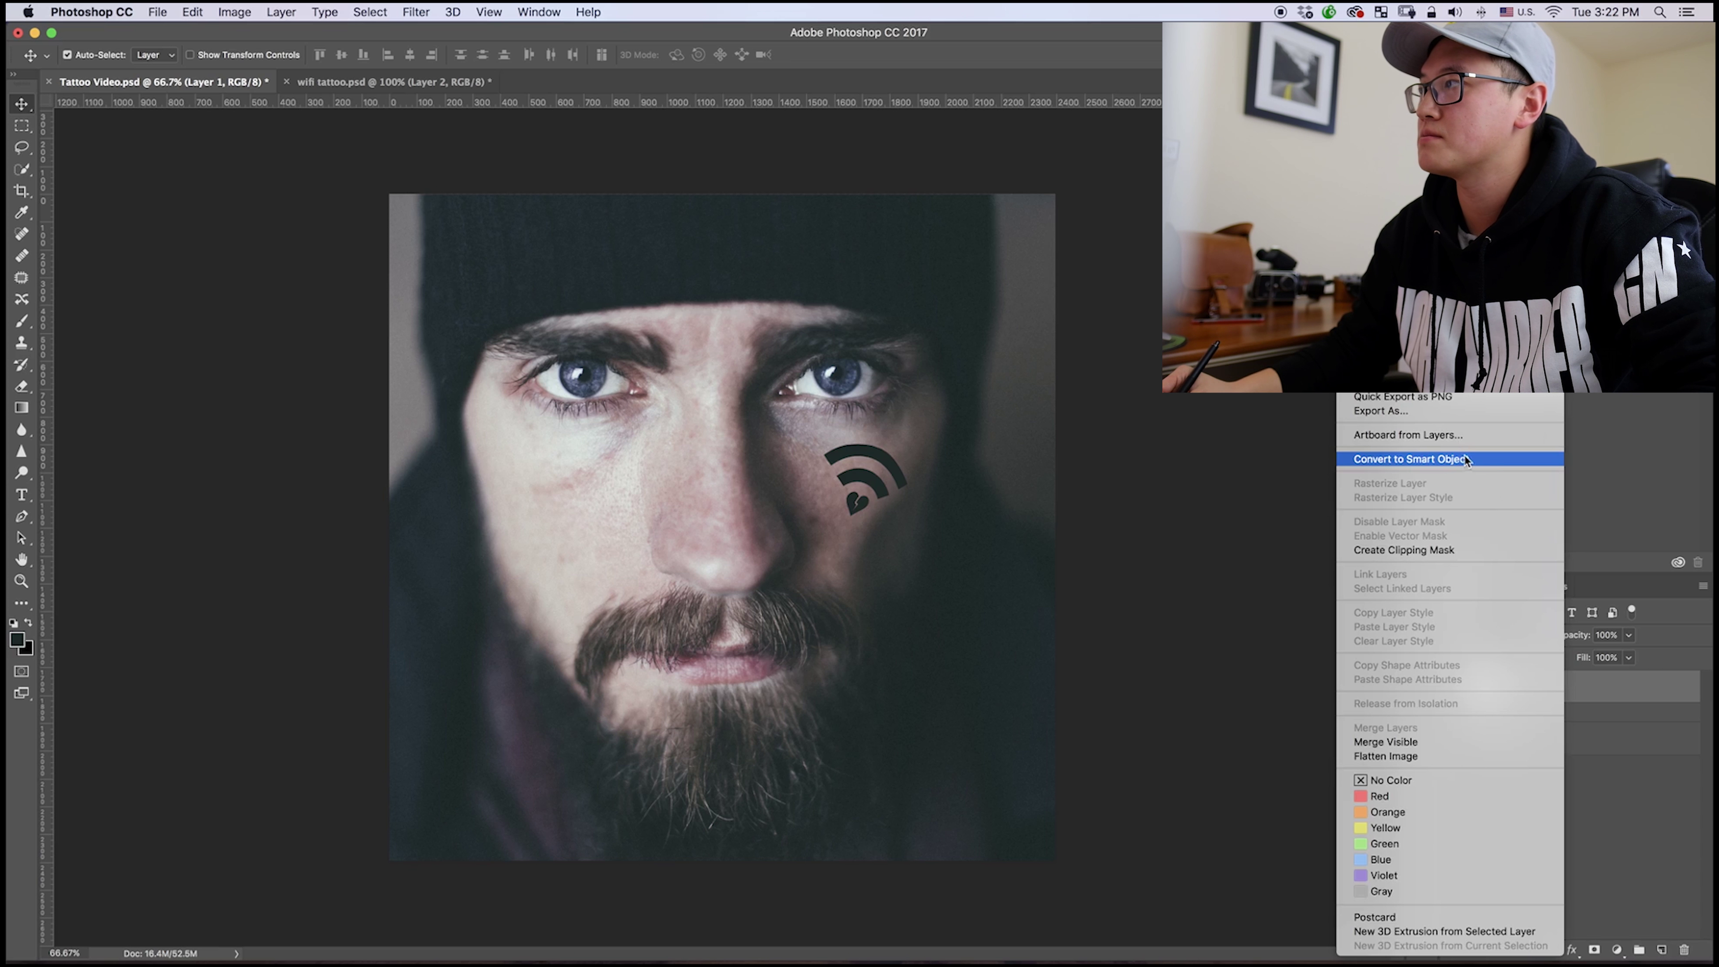
{"action": "left_click", "coordinate": [1502, 466]}
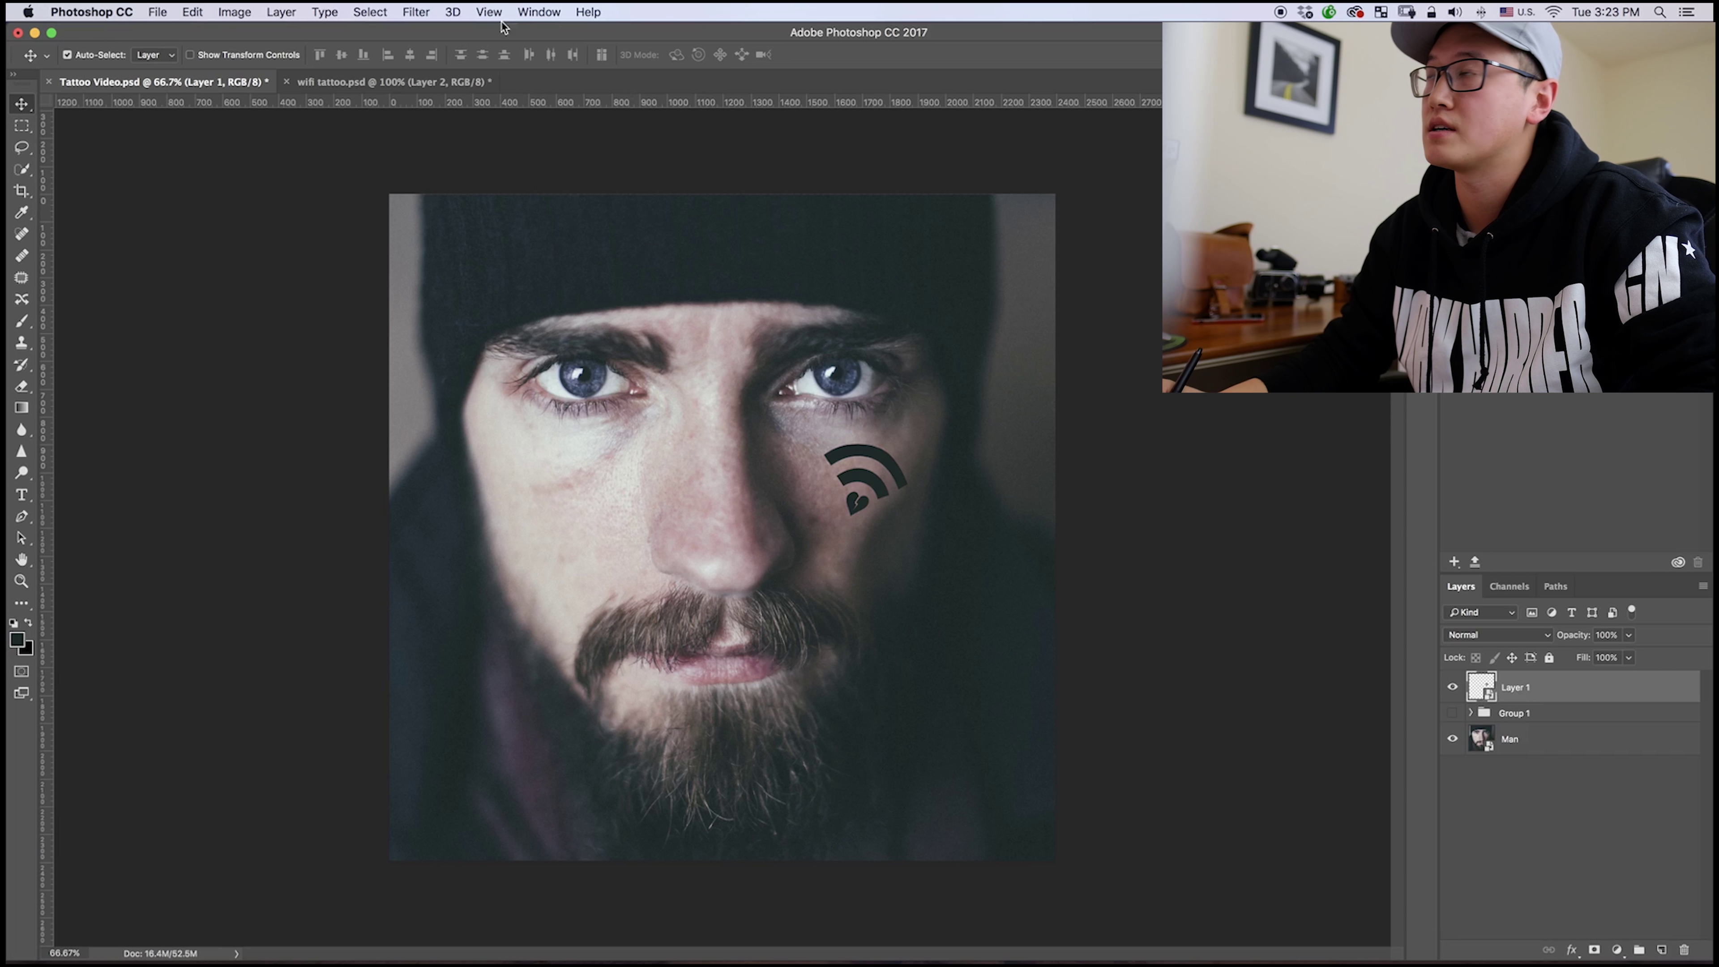
- Apply a Gaussian Blur with a 9.5-pixel radius to the tattoo layer, and nudge the tattoo slightly up on the cheek
{"action": "left_click", "coordinate": [416, 12]}
{"action": "mouse_move", "coordinate": [474, 211]}
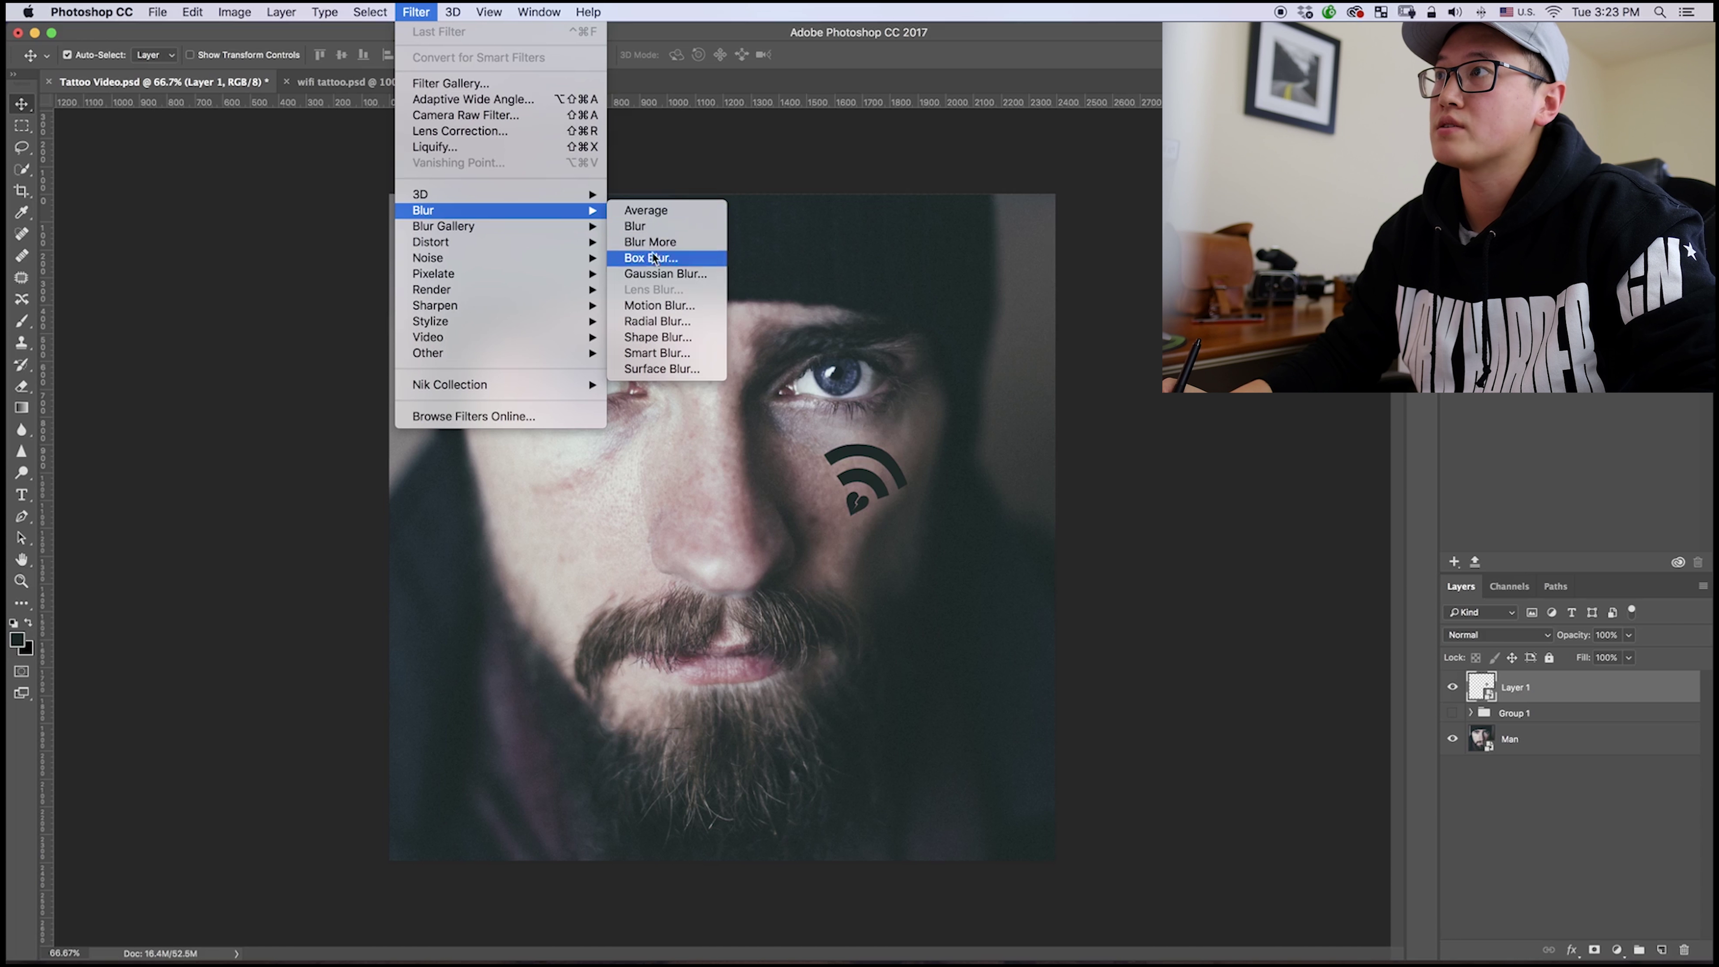
{"action": "left_click", "coordinate": [672, 275]}
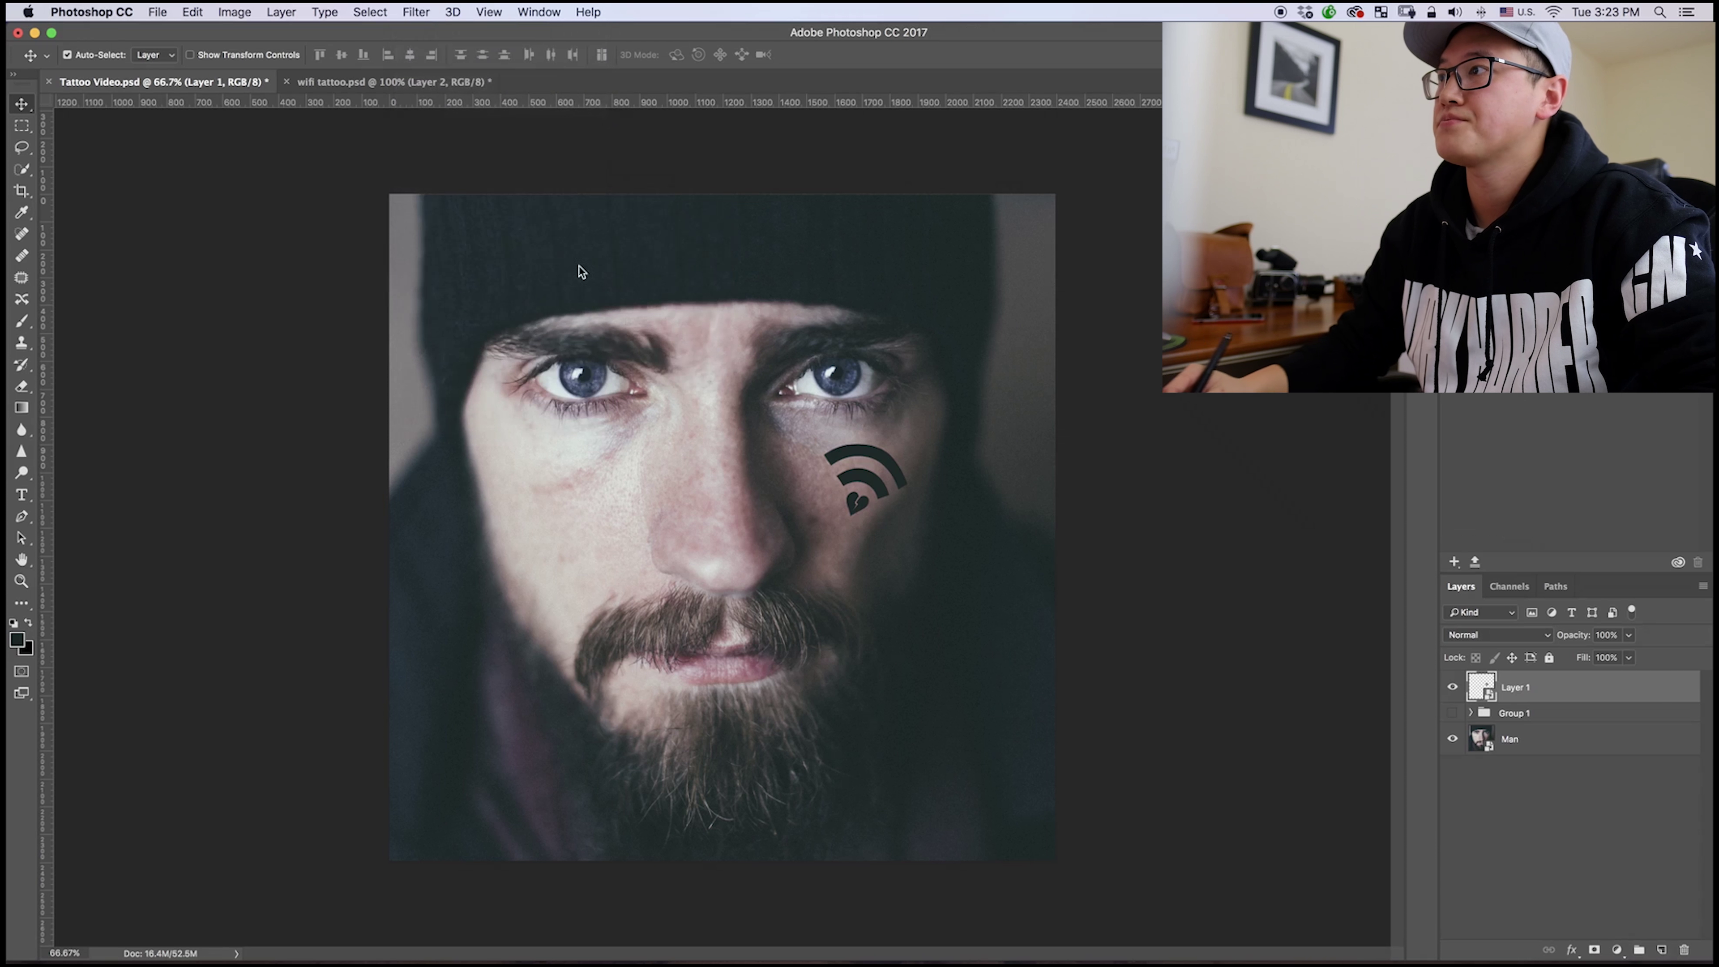
{"action": "left_click_drag", "start_coordinate": [1153, 496], "coordinate": [1178, 400]}
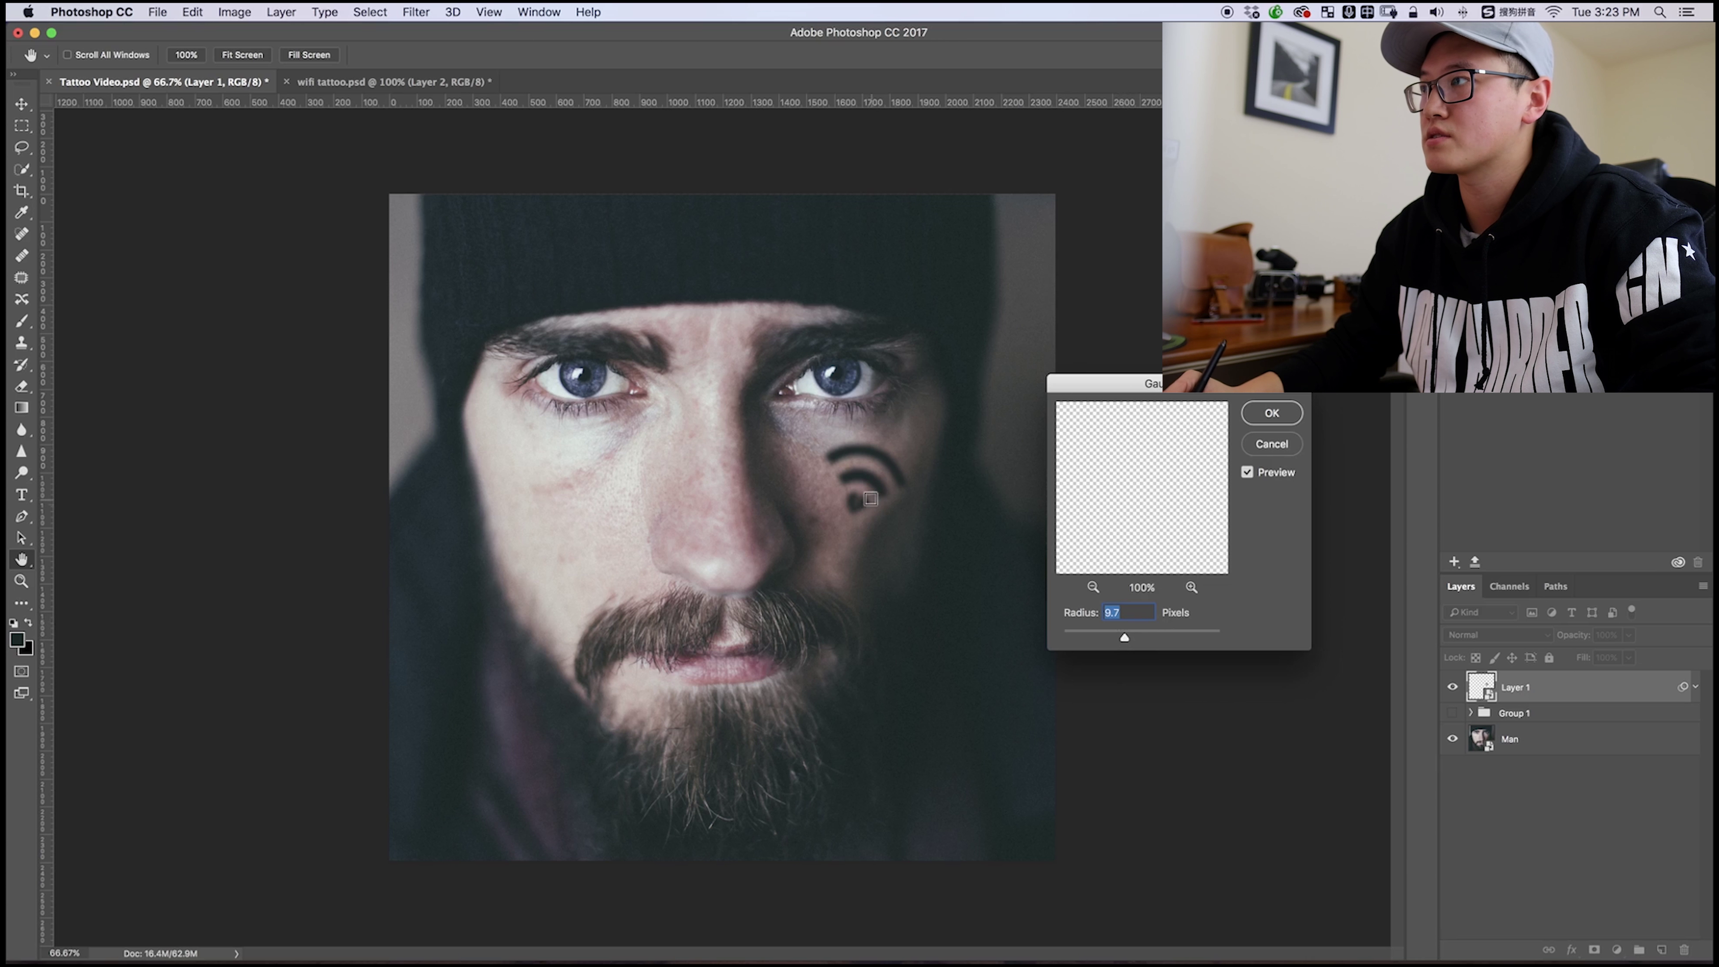
{"action": "mouse_move", "coordinate": [1124, 640]}
{"action": "left_mouse_down"}
{"action": "mouse_move", "coordinate": [1107, 638]}
{"action": "mouse_move", "coordinate": [1124, 640]}
{"action": "left_mouse_up"}
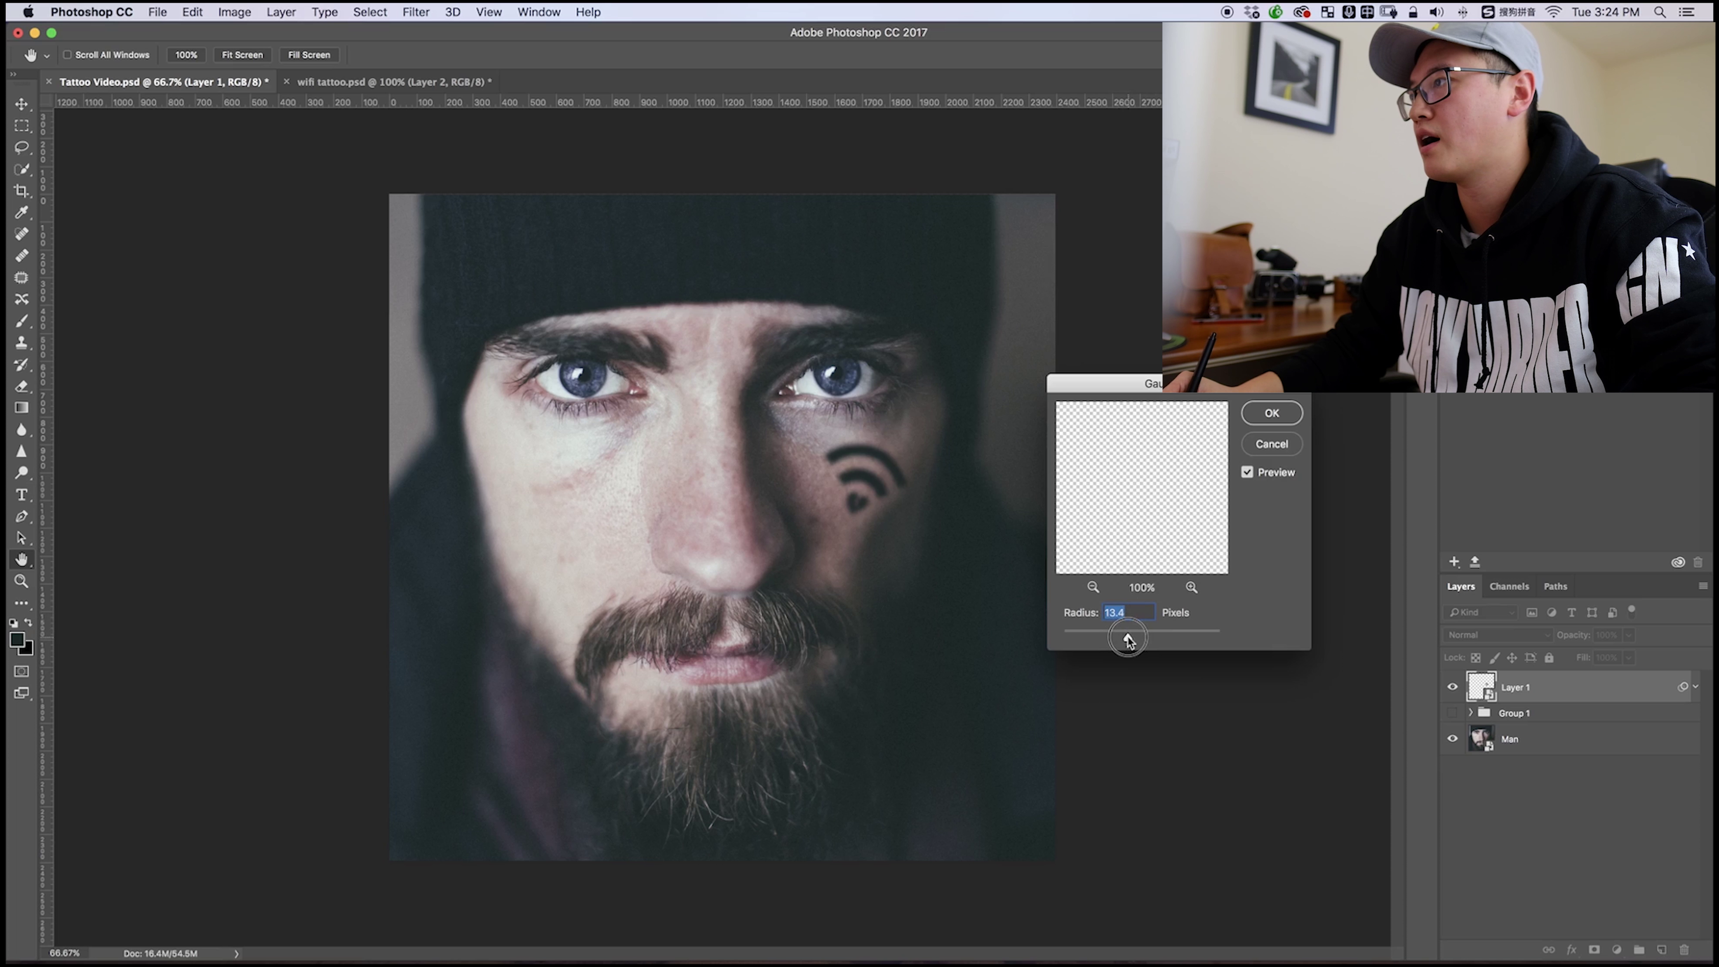
{"action": "left_click_drag", "start_coordinate": [1127, 640], "coordinate": [1125, 634]}
{"action": "type", "text": "9."}
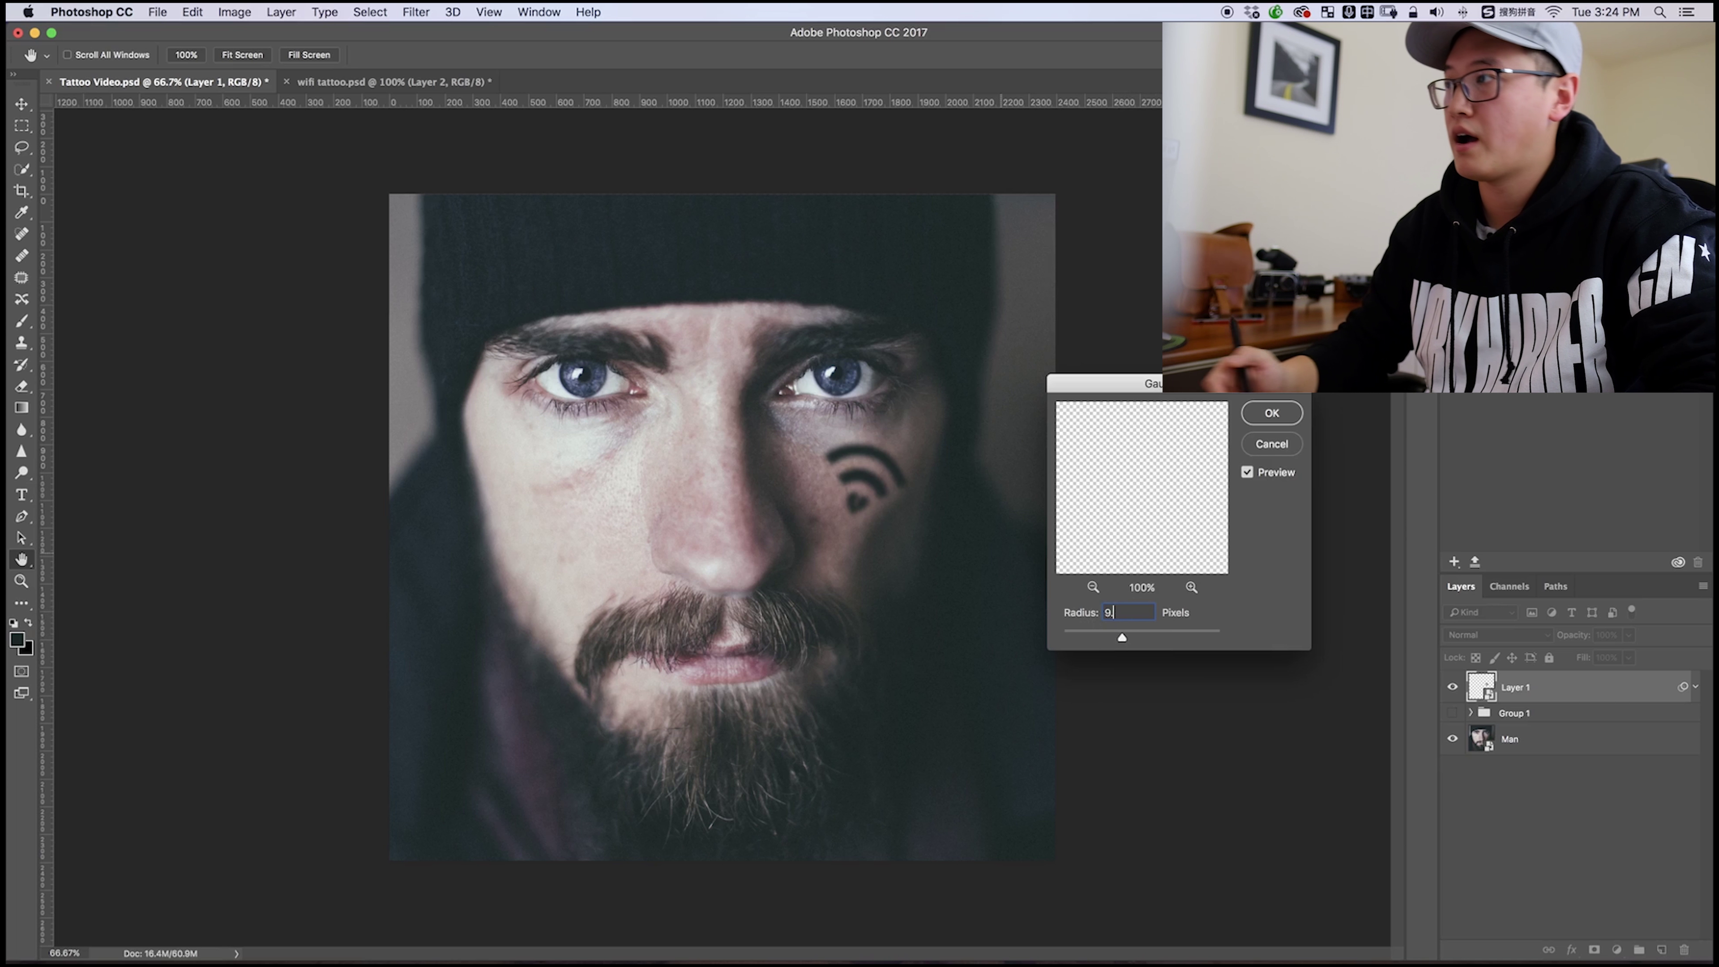
{"action": "type", "text": "5"}
{"action": "left_click", "coordinate": [1273, 414]}
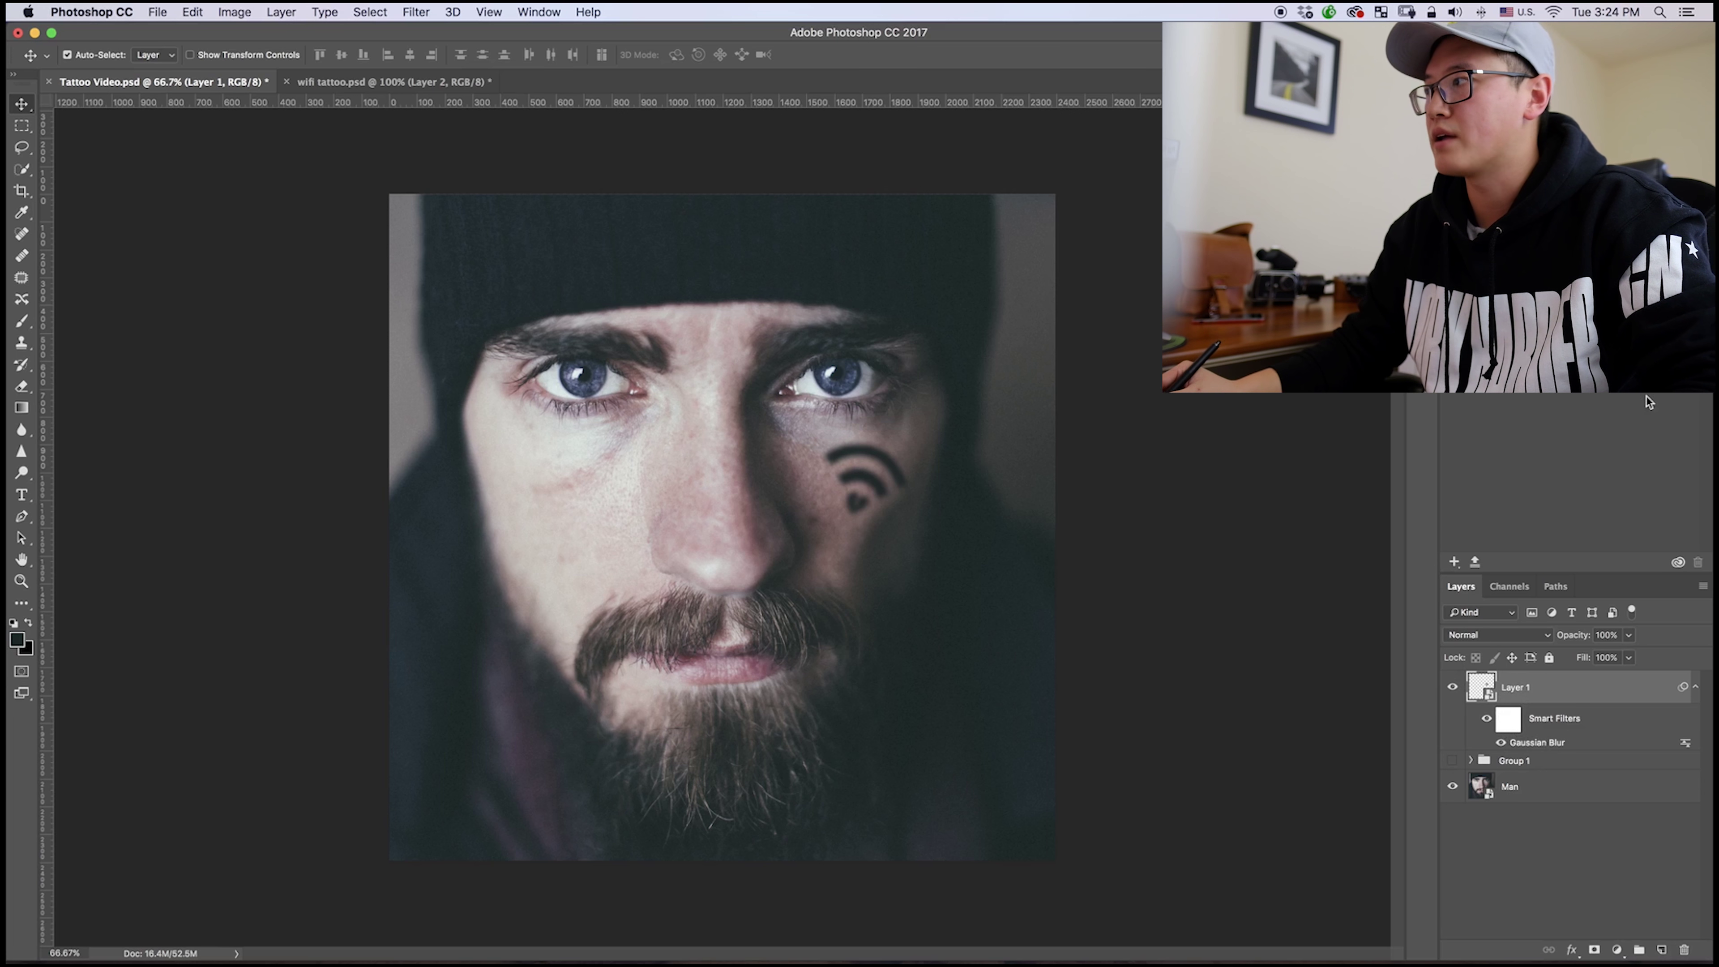
{"action": "left_click_drag", "start_coordinate": [872, 455], "coordinate": [889, 461]}
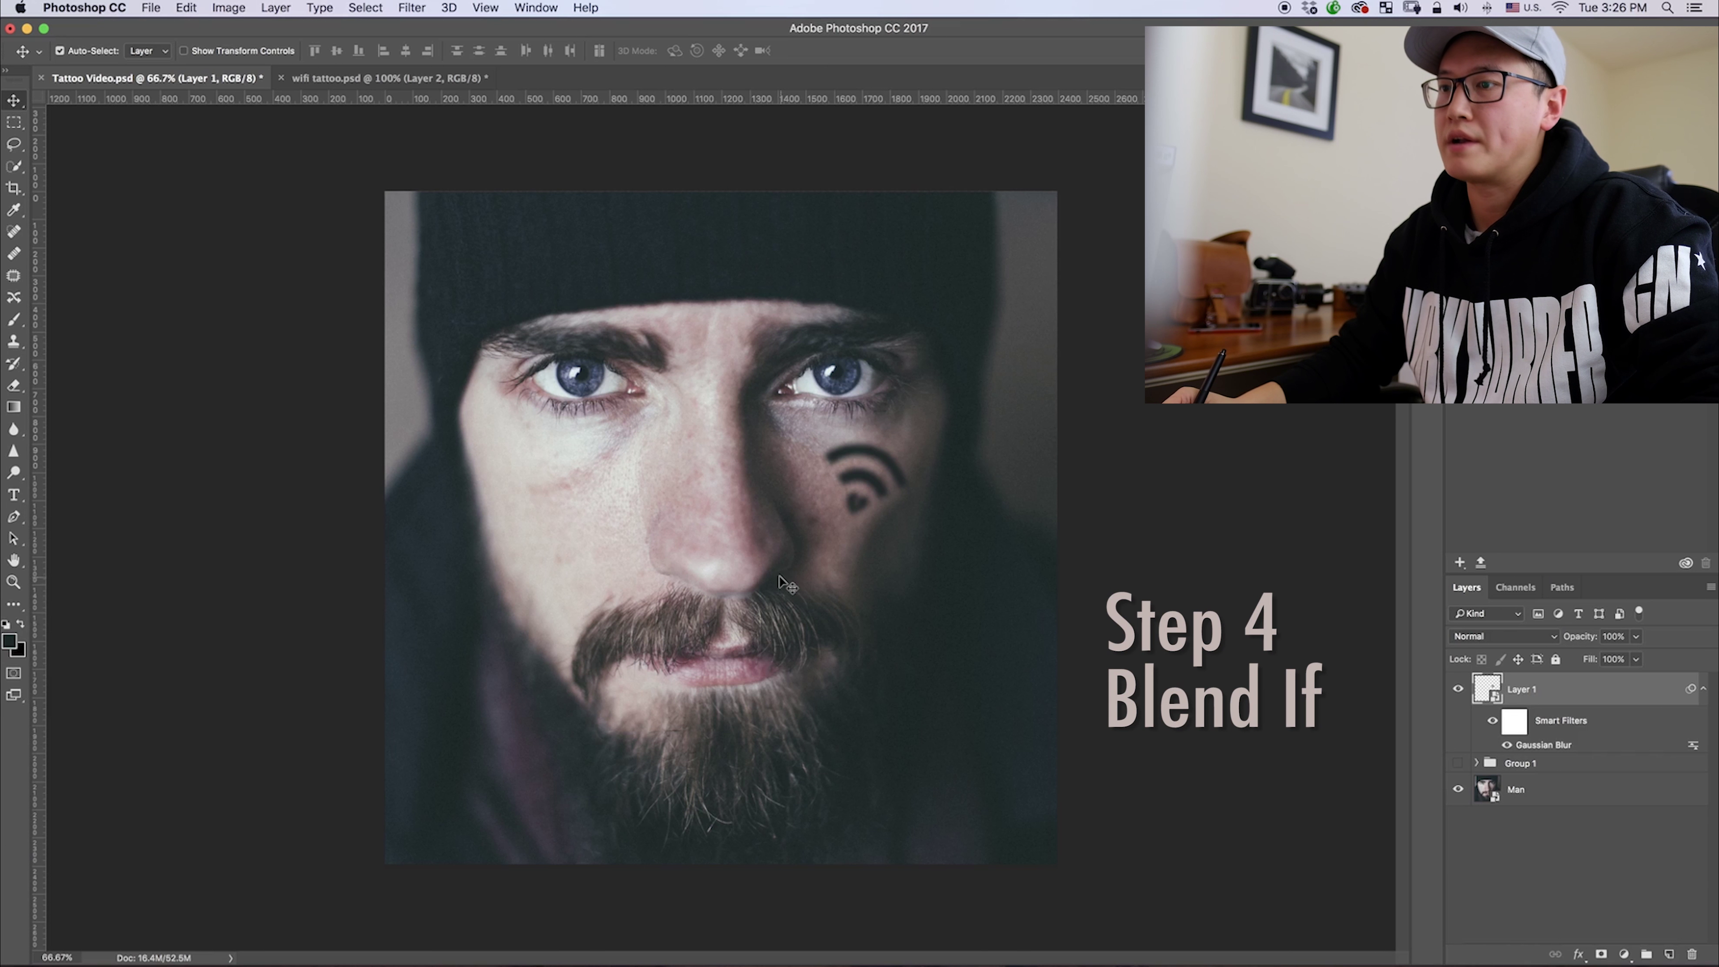
{"action": "left_click_drag", "start_coordinate": [881, 459], "coordinate": [874, 464]}
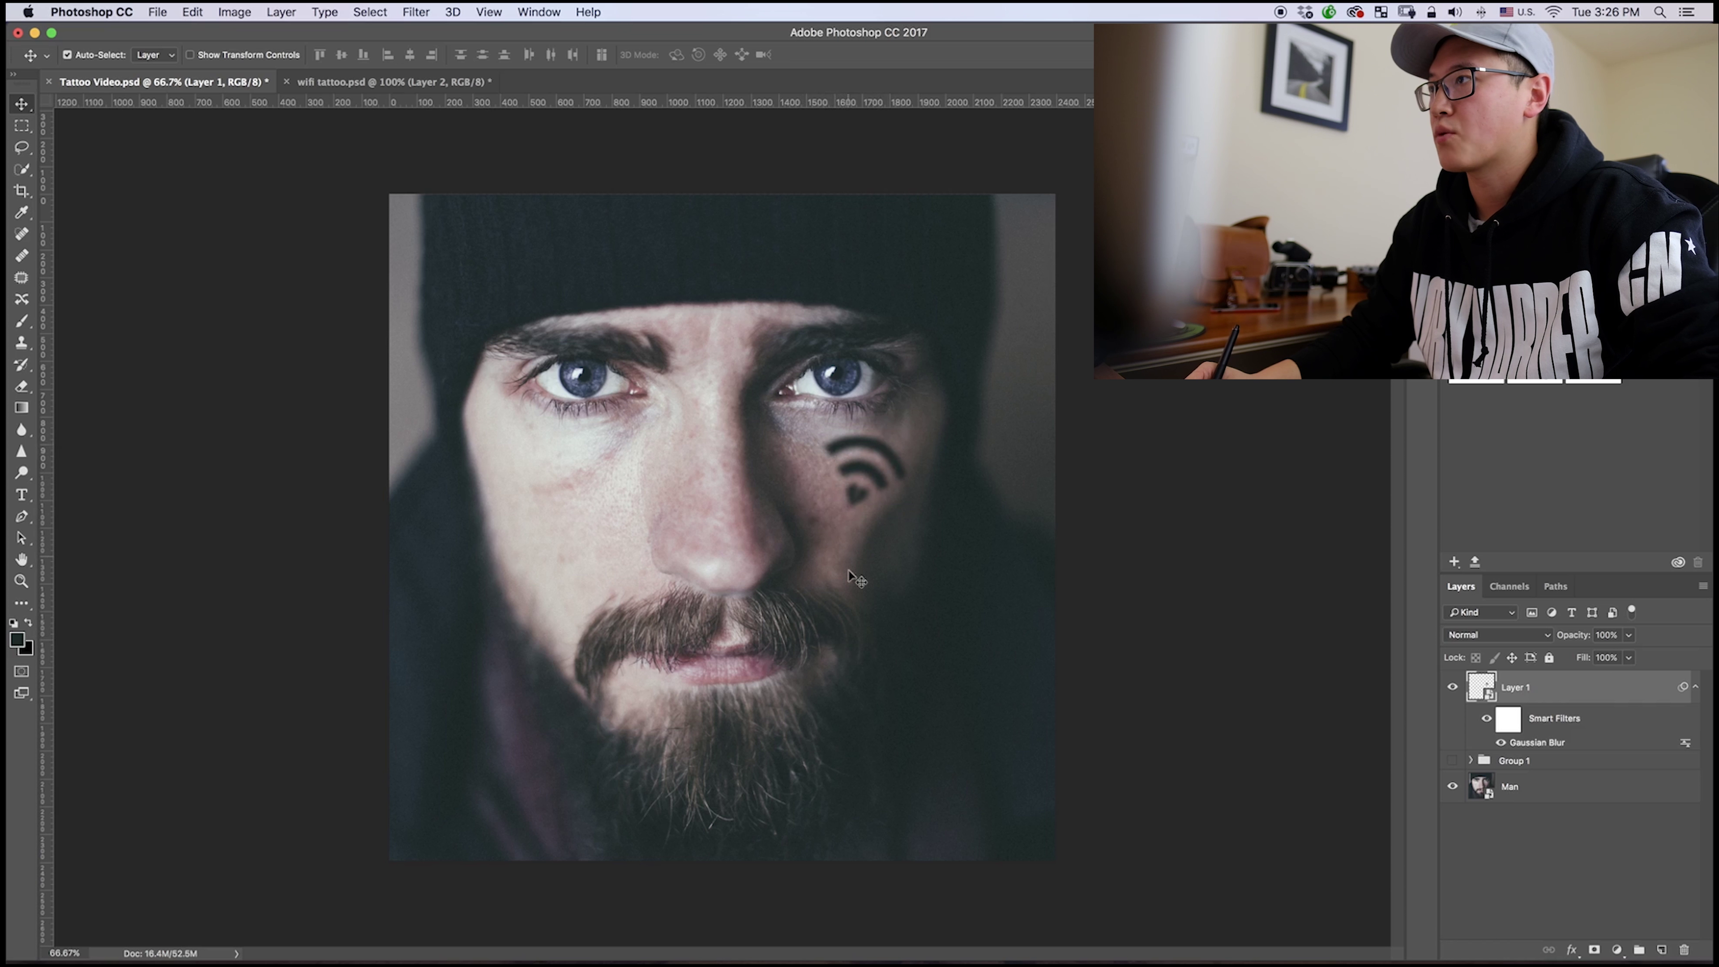
- In Layer 1's Blend If settings, split the underlying layer's highlight slider to 86 / 255
{"action": "double_click", "coordinate": [1593, 691]}
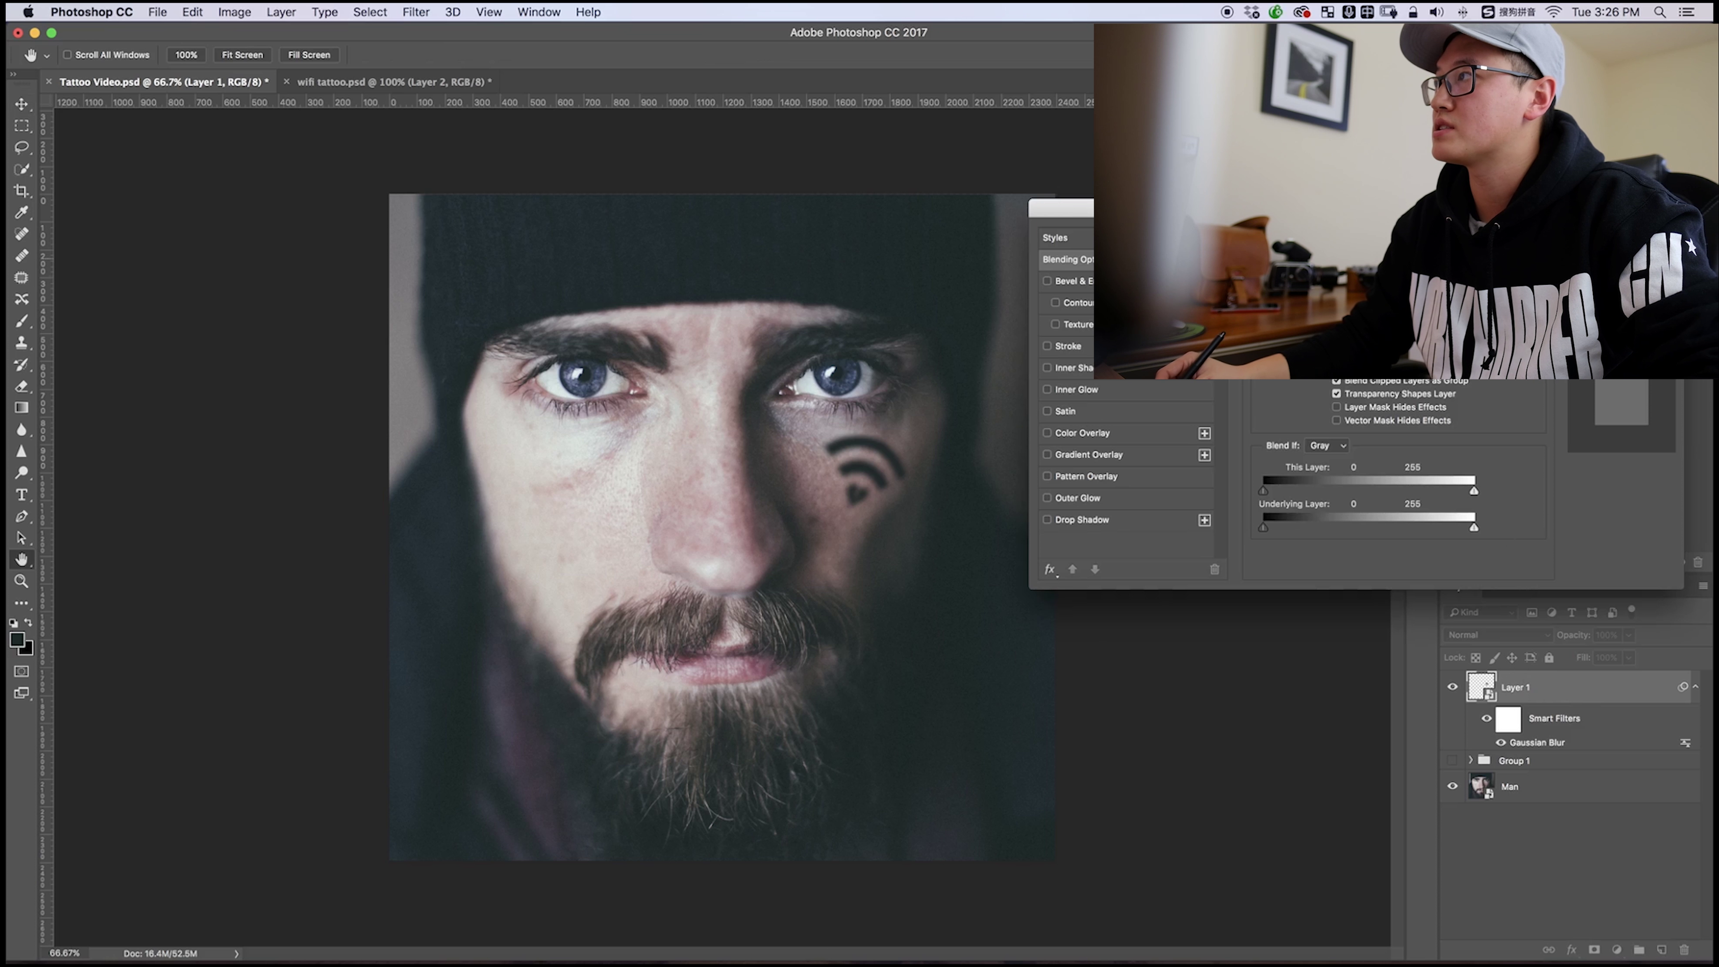
{"action": "left_click_drag", "start_coordinate": [1356, 208], "coordinate": [1350, 205]}
{"action": "left_click_drag", "start_coordinate": [1056, 203], "coordinate": [1010, 196]}
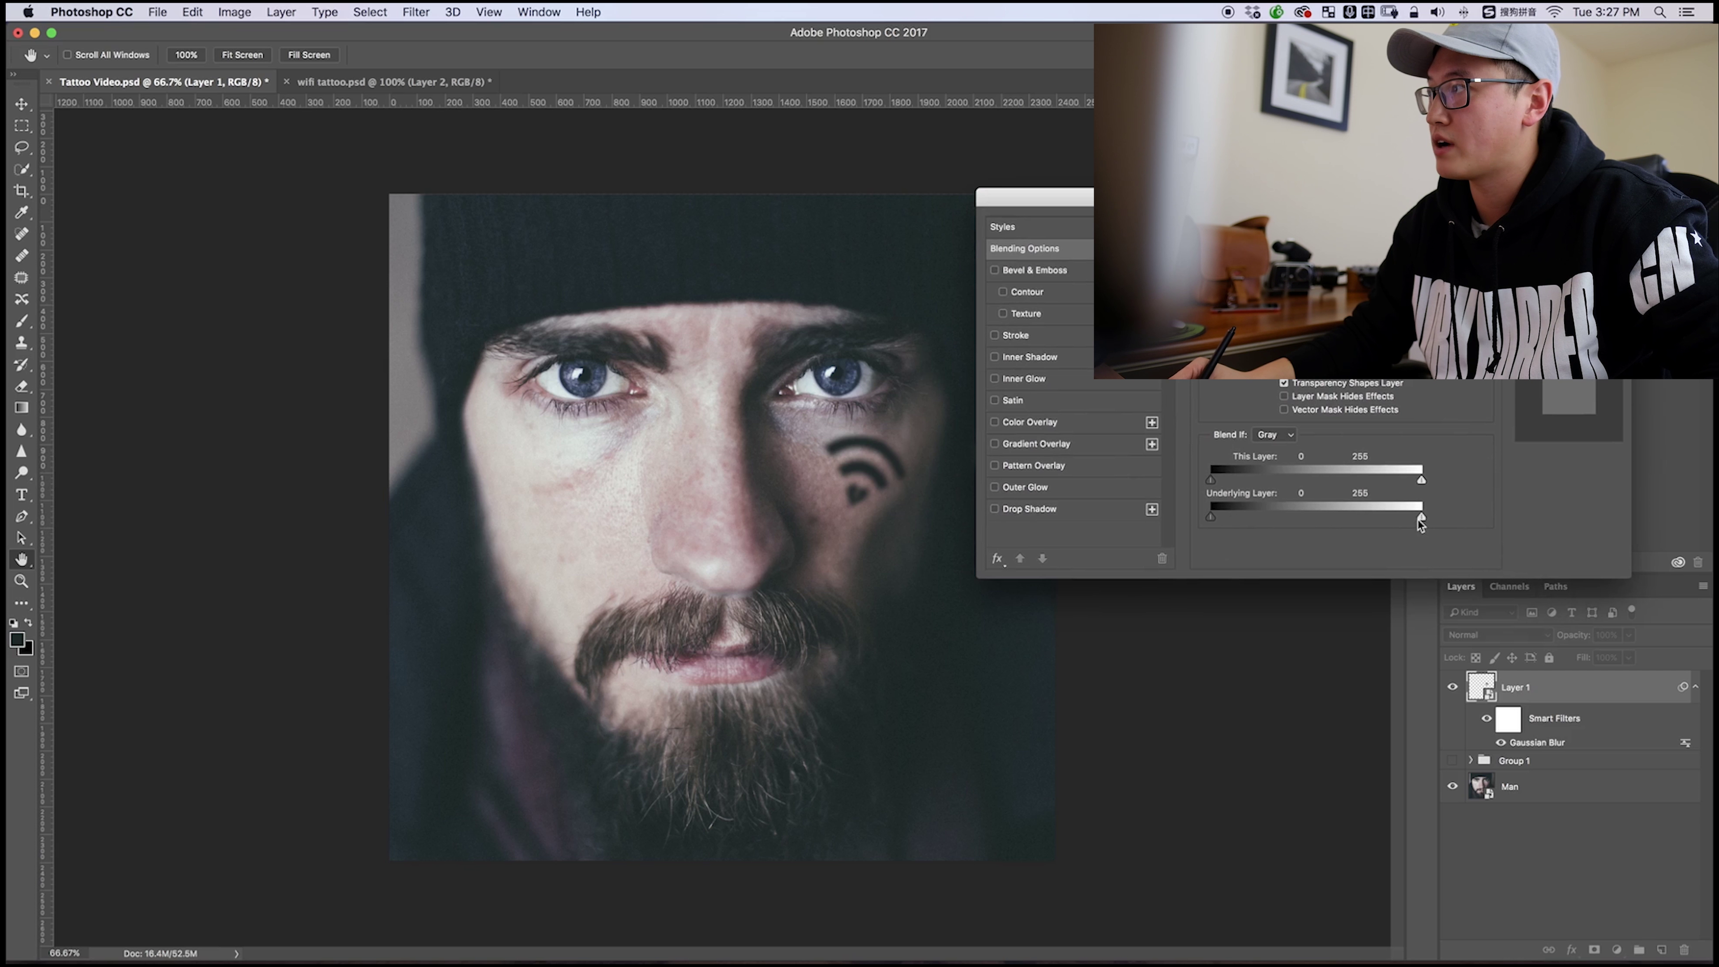
{"action": "left_click", "coordinate": [1426, 526]}
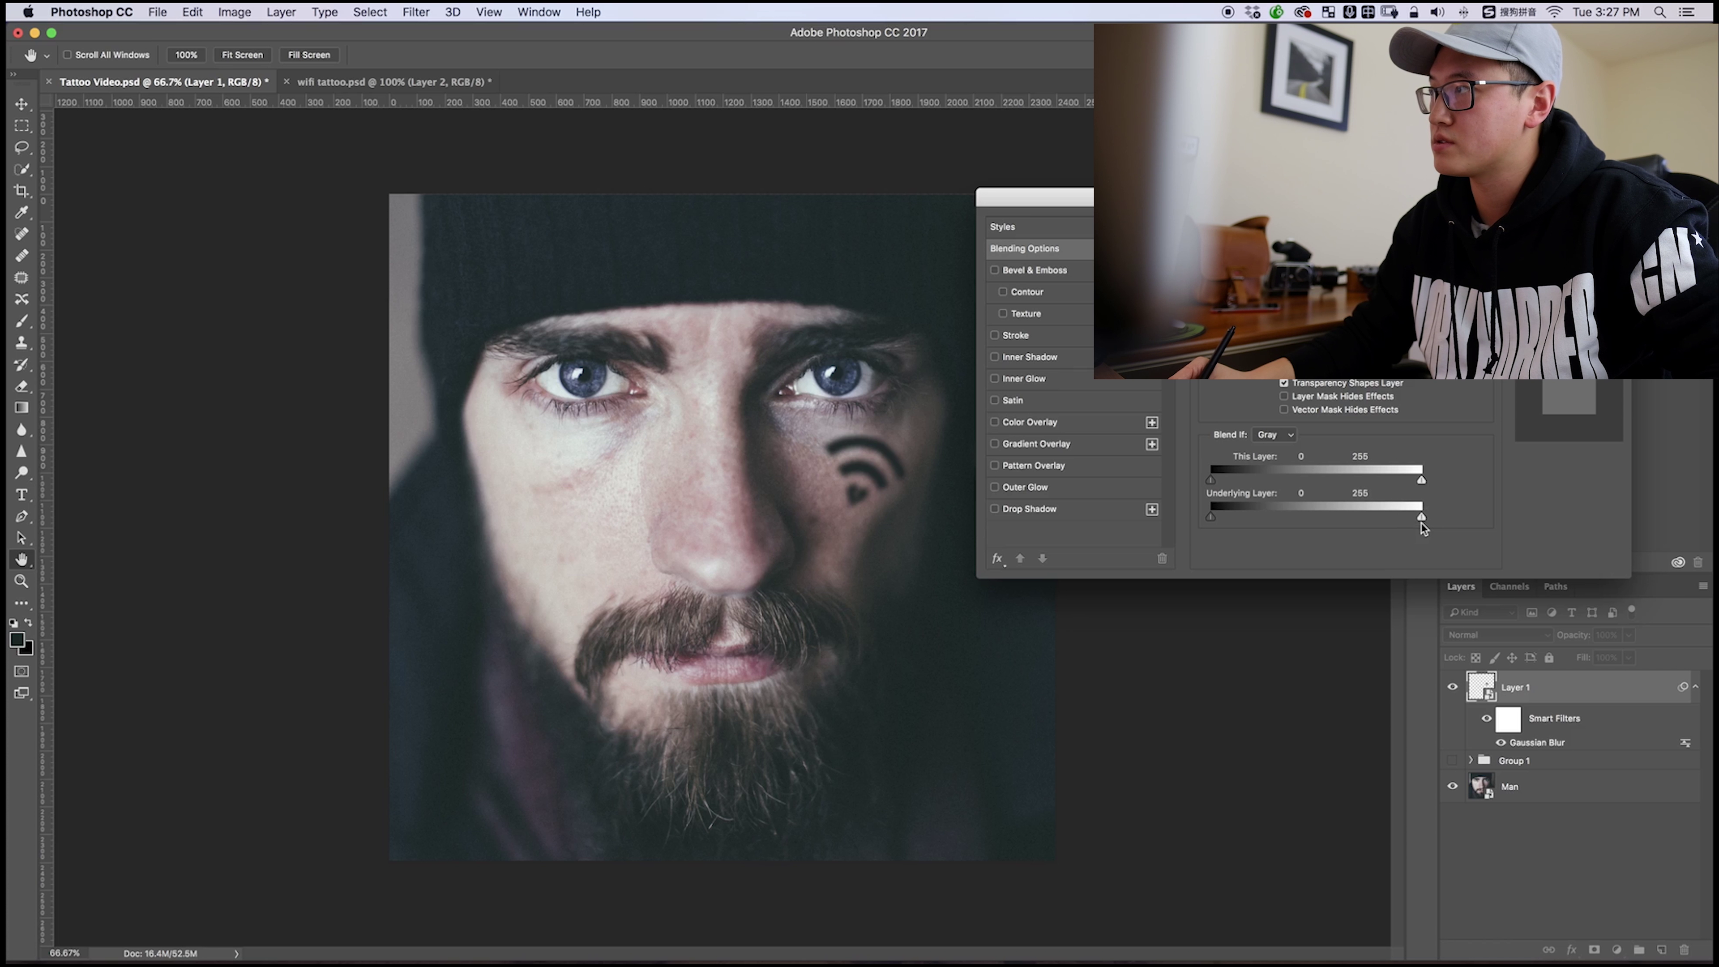
{"action": "left_click_drag", "start_coordinate": [1423, 522], "coordinate": [1472, 542]}
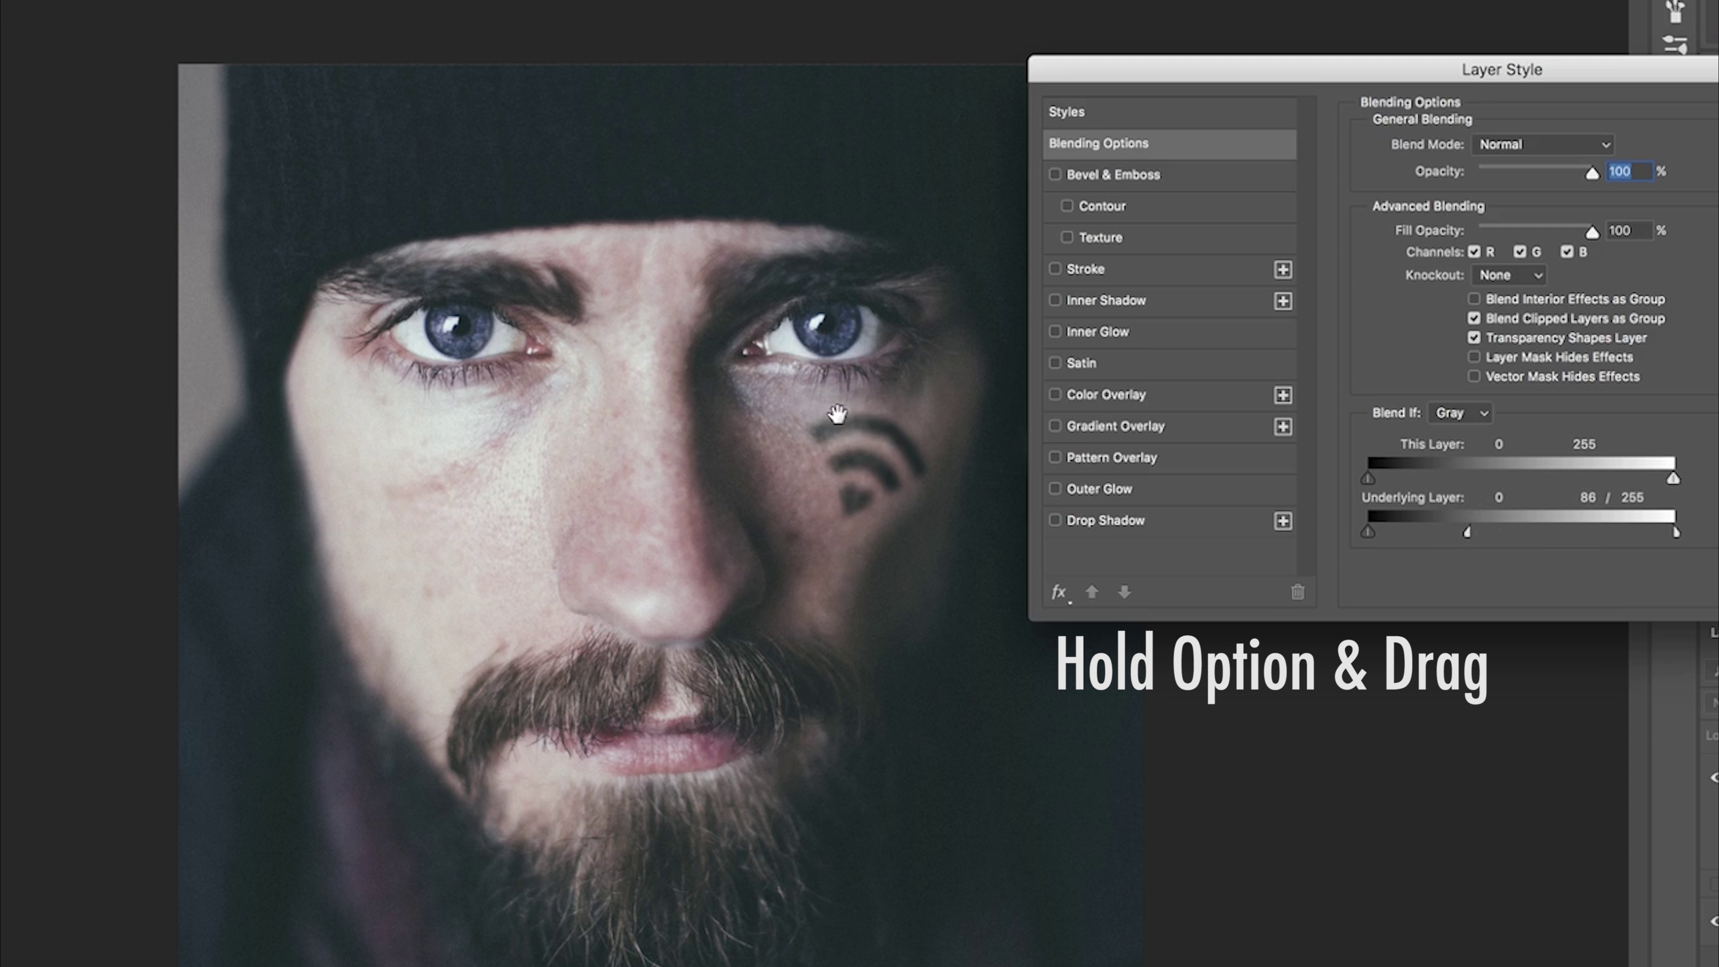